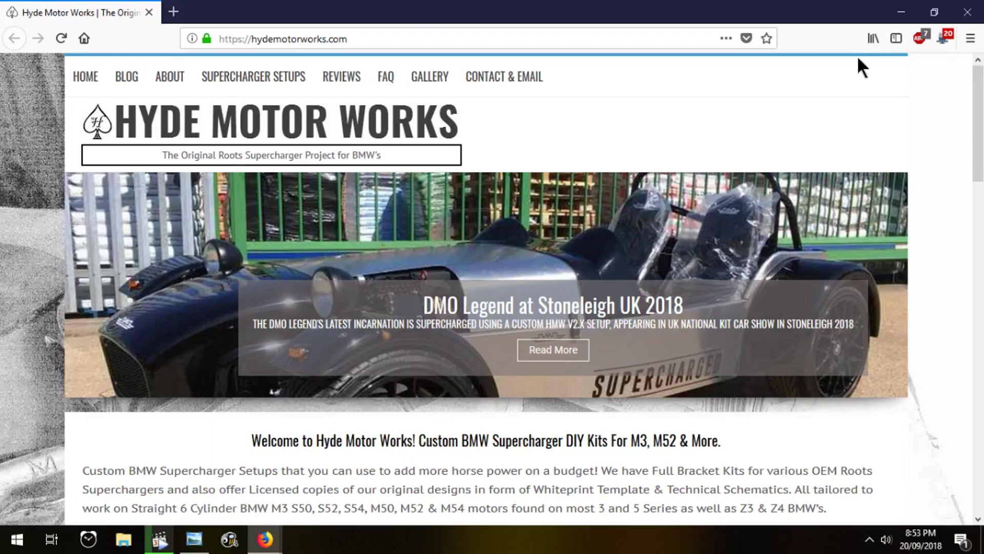
# Extract EasyBMWTools.zip onto the desktop with 7-Zip 'Extract Here' and return to the One Click INPA thread
pyautogui.click(901, 13)
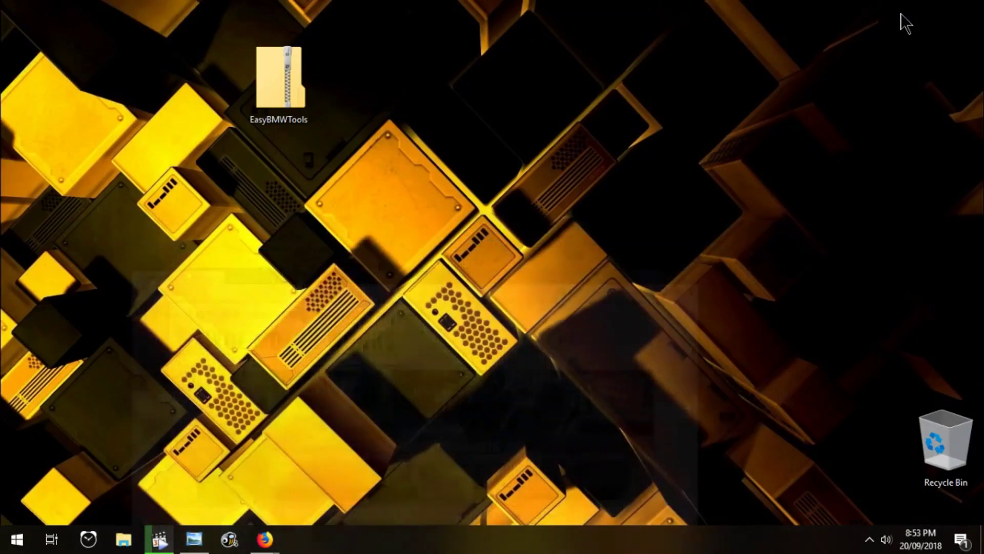
pyautogui.rightClick(294, 96)
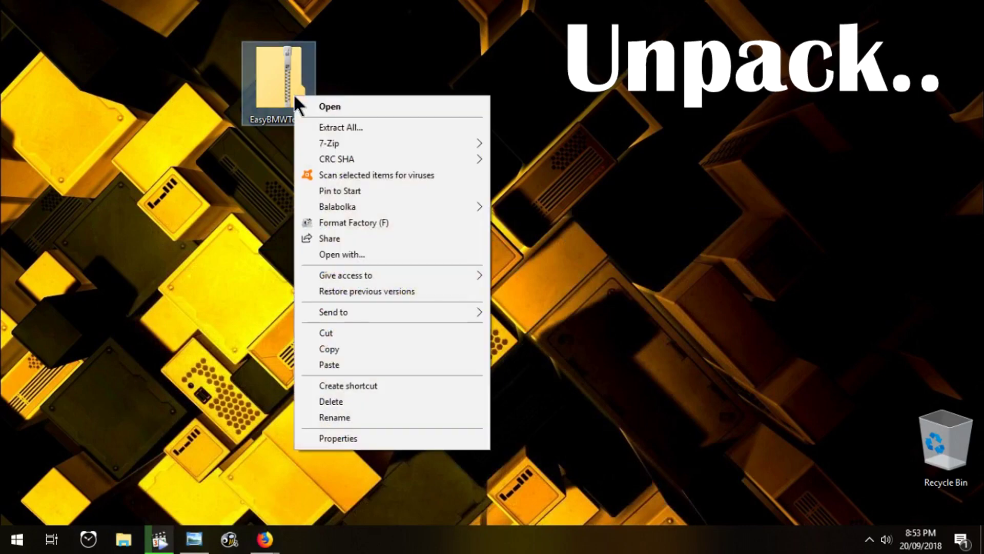
pyautogui.moveTo(345, 147)
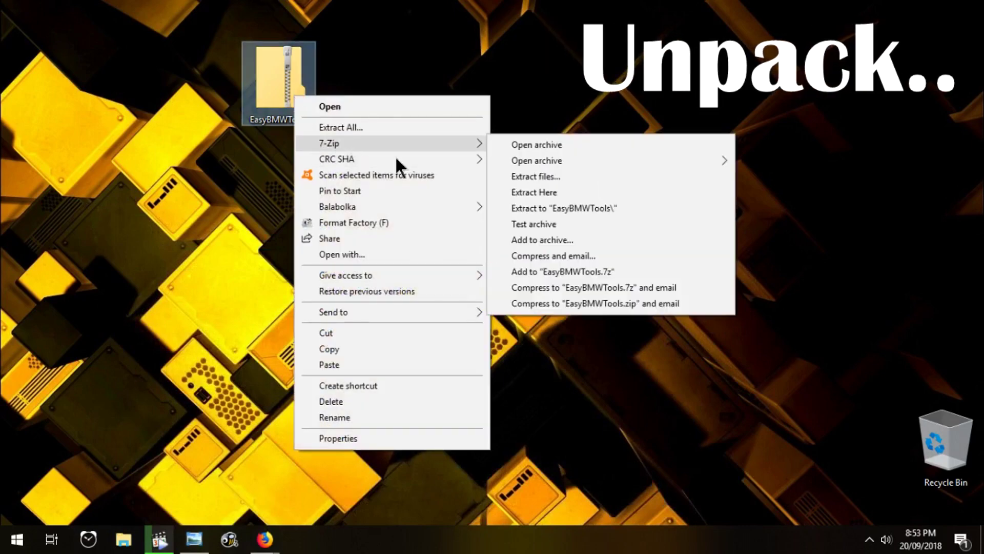
pyautogui.click(523, 191)
pyautogui.moveTo(265, 539)
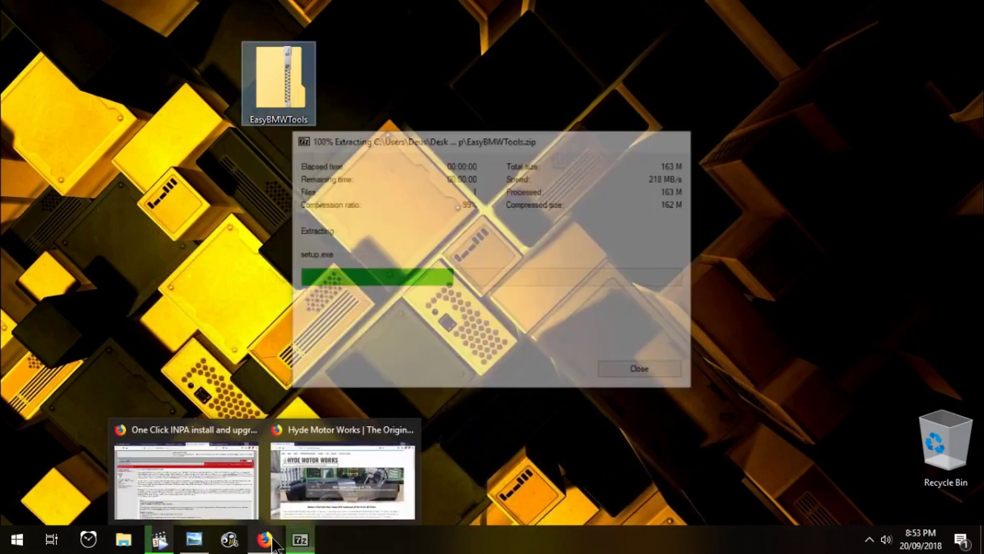
pyautogui.click(236, 481)
# Read through the One Click INPA tool list, marking the Tool32 4.0.3 line, then open the Z3 Diagnostics Thread
pyautogui.scroll(1, 352, 266)
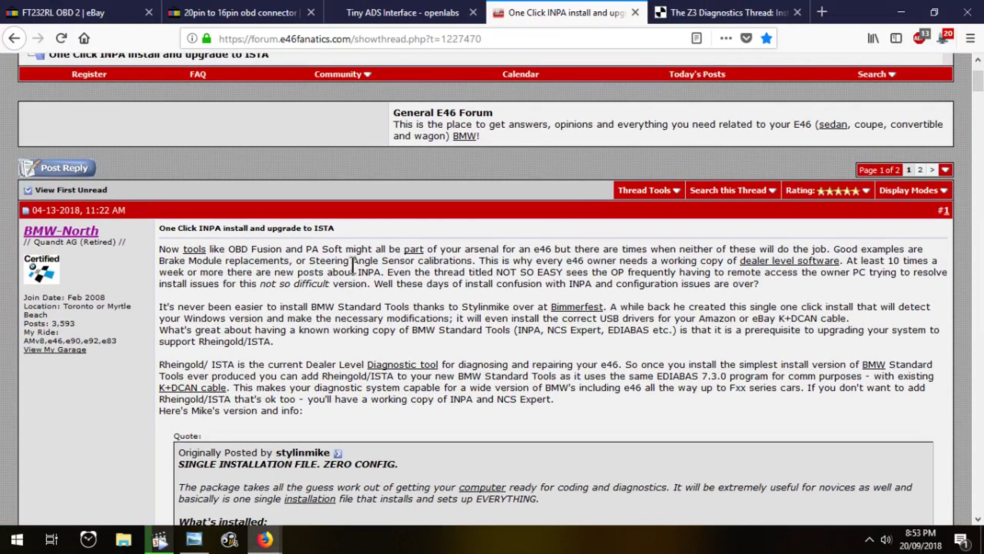
pyautogui.scroll(-4, 352, 263)
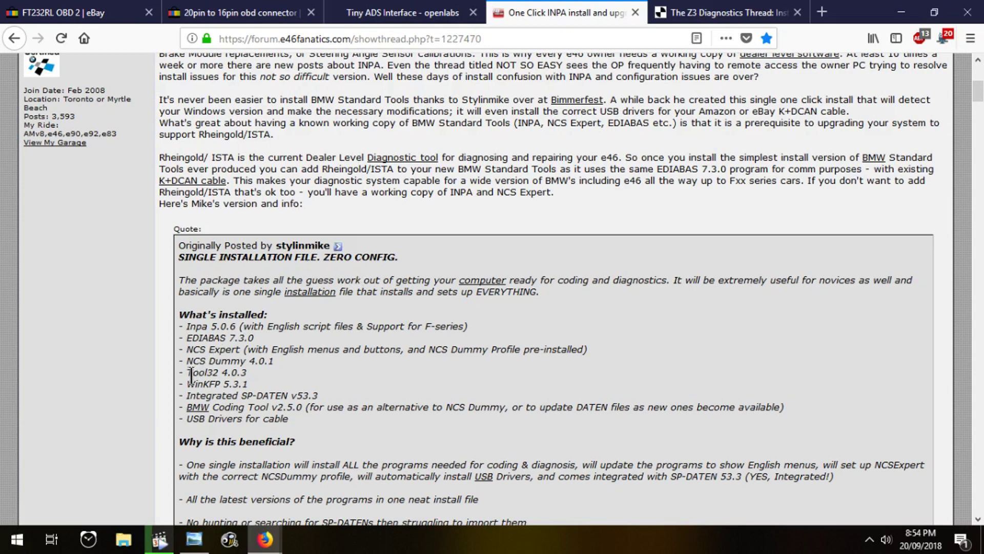
pyautogui.moveTo(191, 373); pyautogui.dragTo(227, 373)
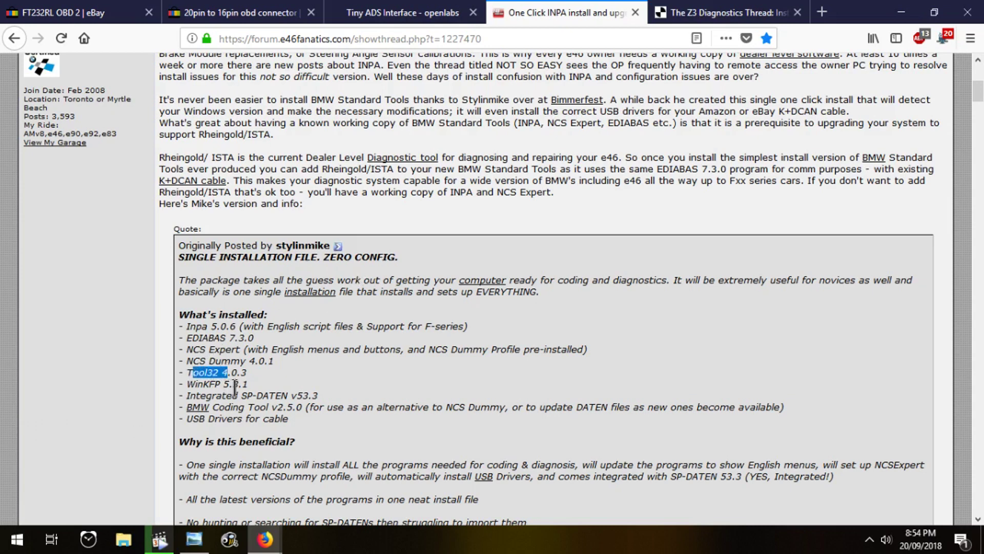
pyautogui.scroll(-5, 405, 338)
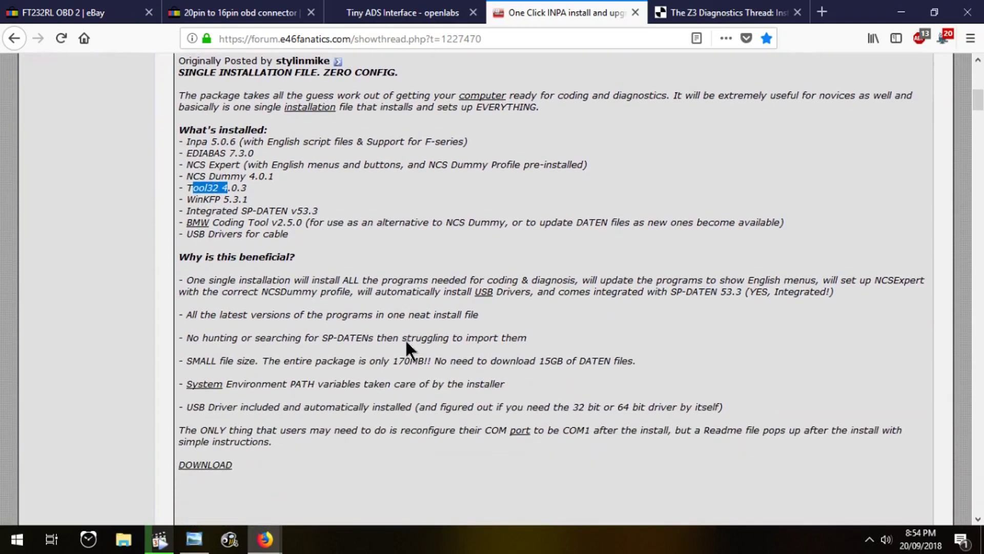
pyautogui.scroll(-9, 405, 341)
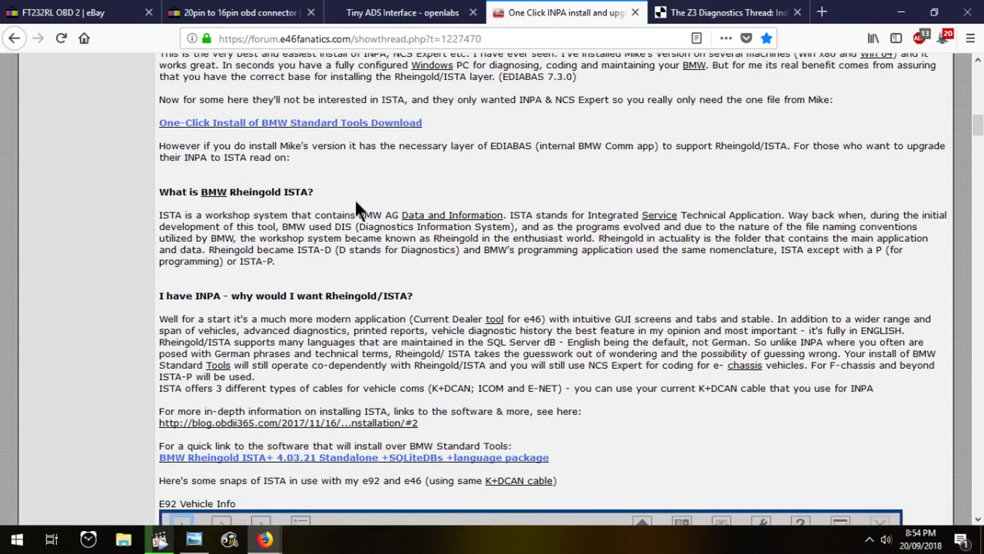
pyautogui.scroll(-5, 356, 202)
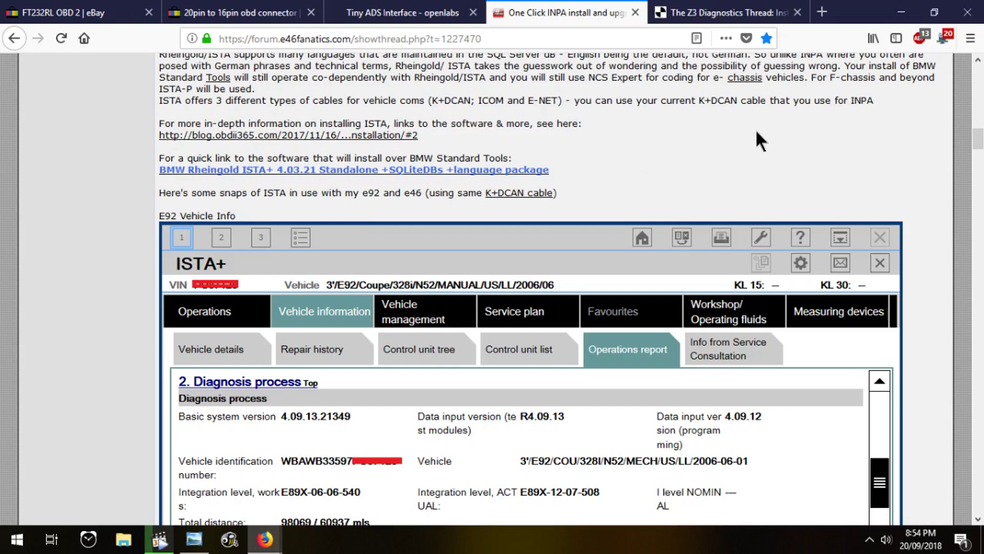
pyautogui.scroll(-6, 612, 120)
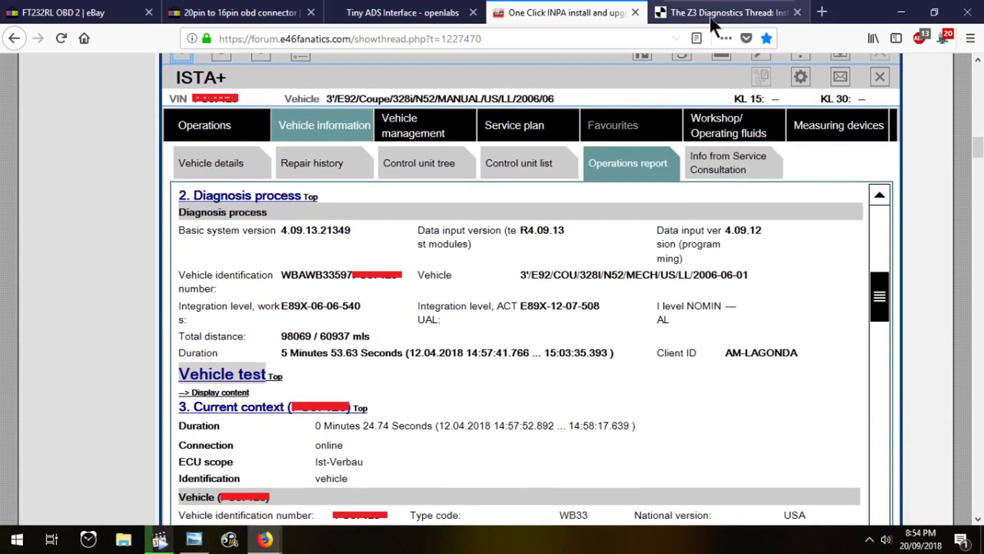
pyautogui.click(715, 20)
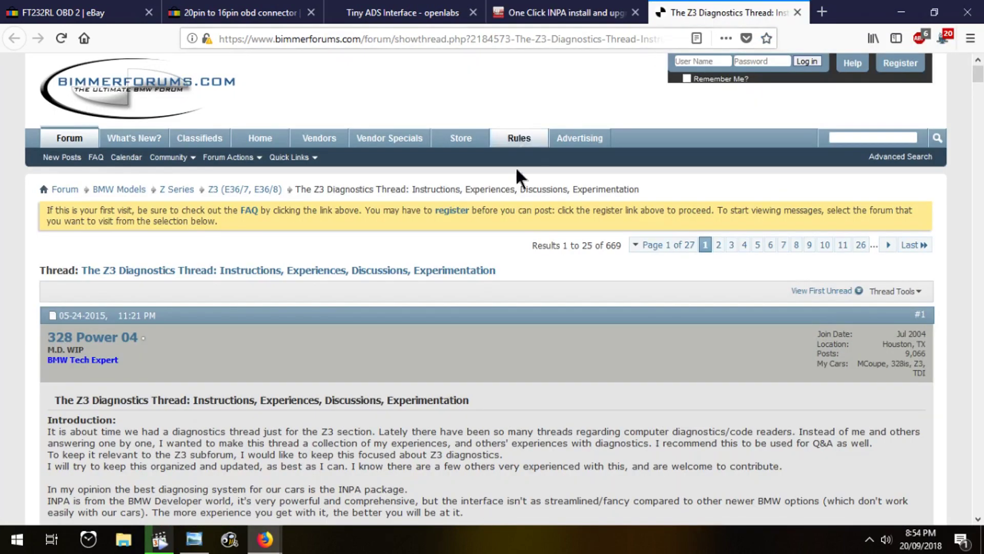
# Scroll the Z3 Diagnostics Thread past 'A. Items needed' and Notes to its INPA Software section
pyautogui.scroll(-4, 467, 228)
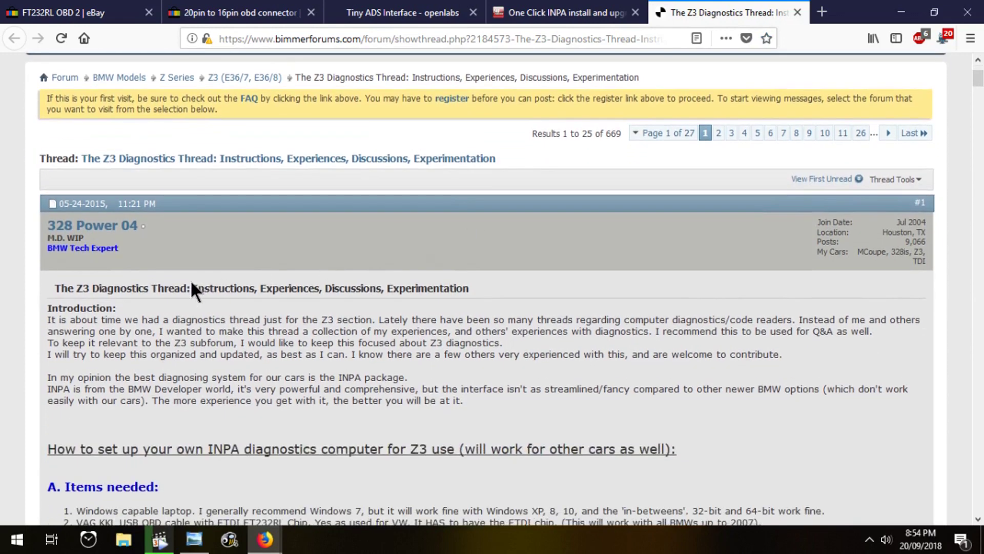
pyautogui.scroll(-2, 324, 229)
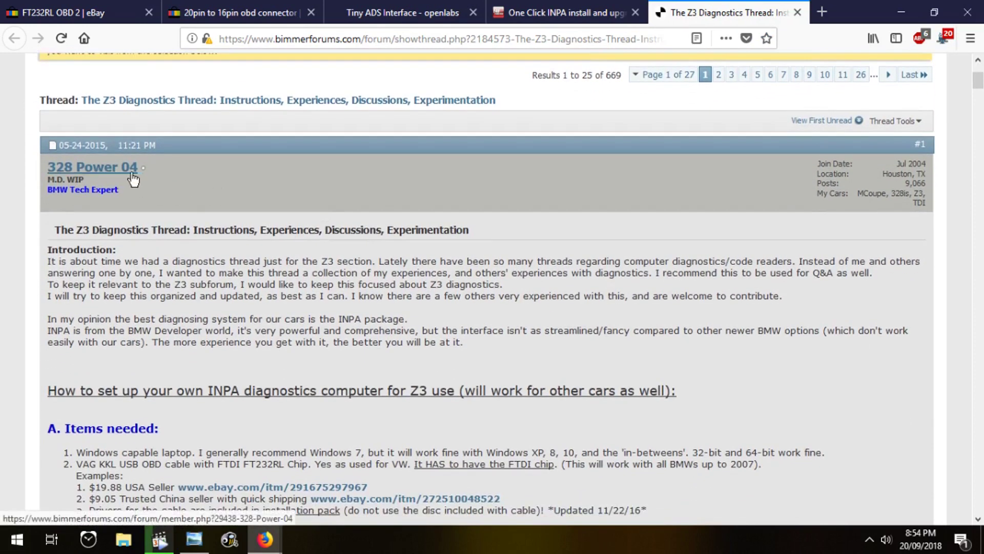
pyautogui.scroll(-2, 369, 163)
pyautogui.scroll(-3, 369, 163)
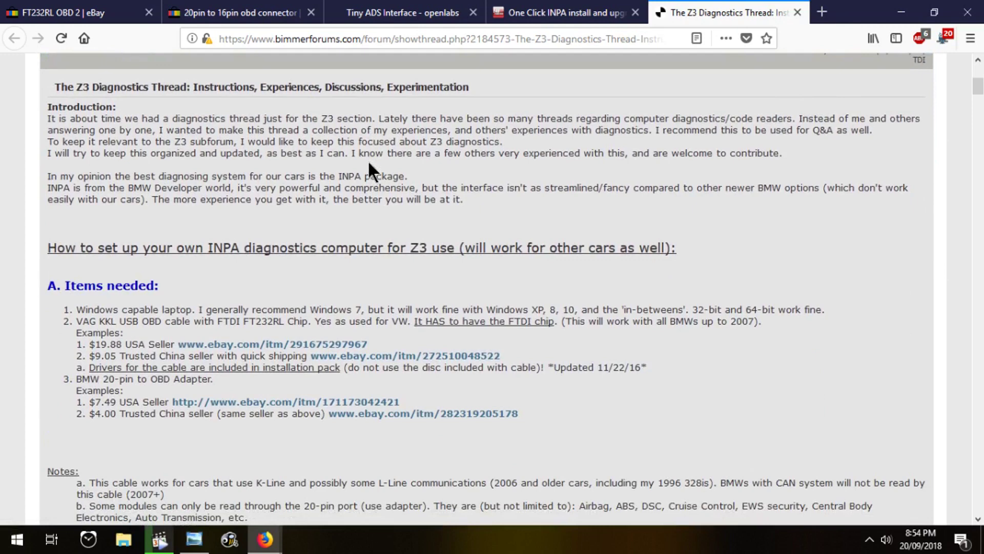
pyautogui.scroll(-10, 369, 163)
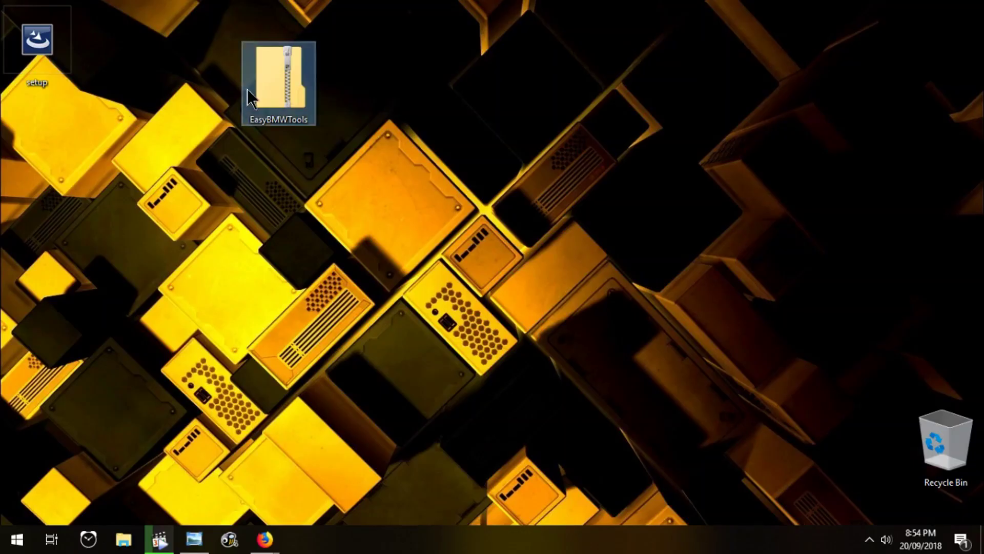
# Set the extracted setup program to run in Windows 7 compatibility mode, apply it, and launch setup
pyautogui.moveTo(267, 91)
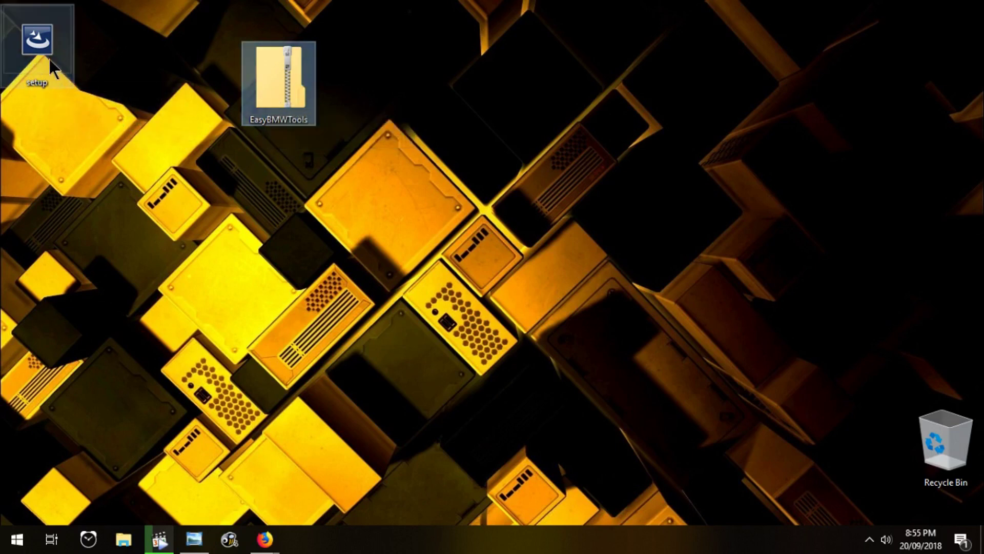
pyautogui.moveTo(45, 53)
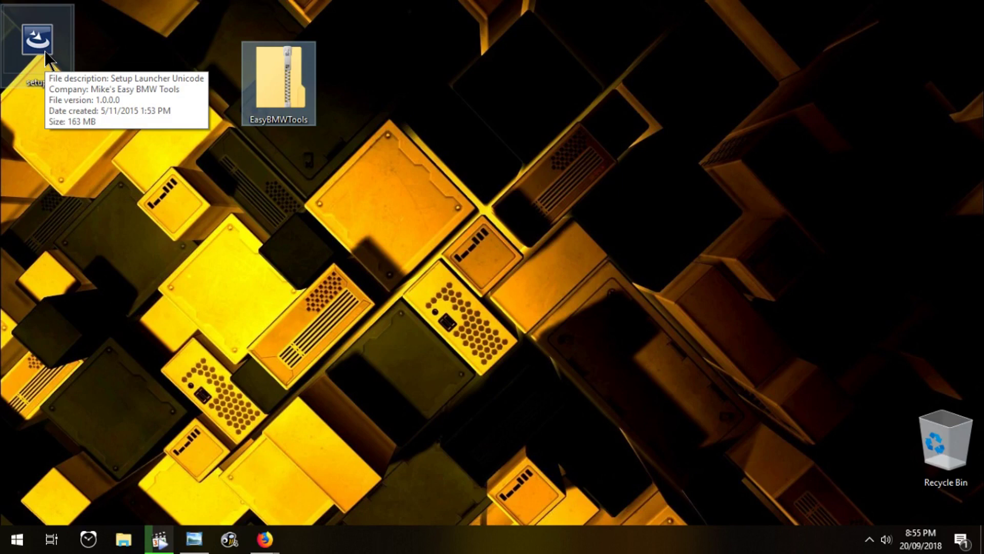
pyautogui.click(44, 51)
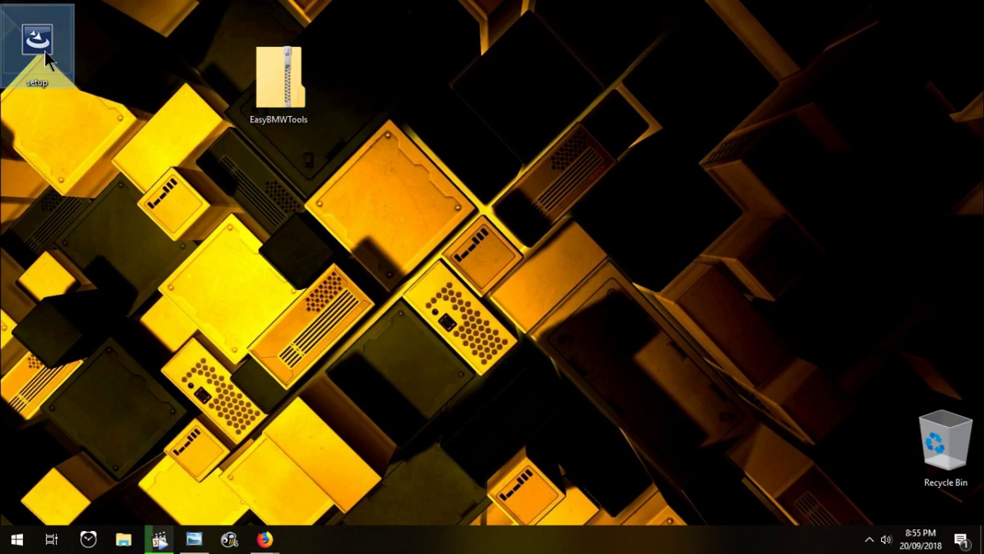
pyautogui.rightClick(44, 51)
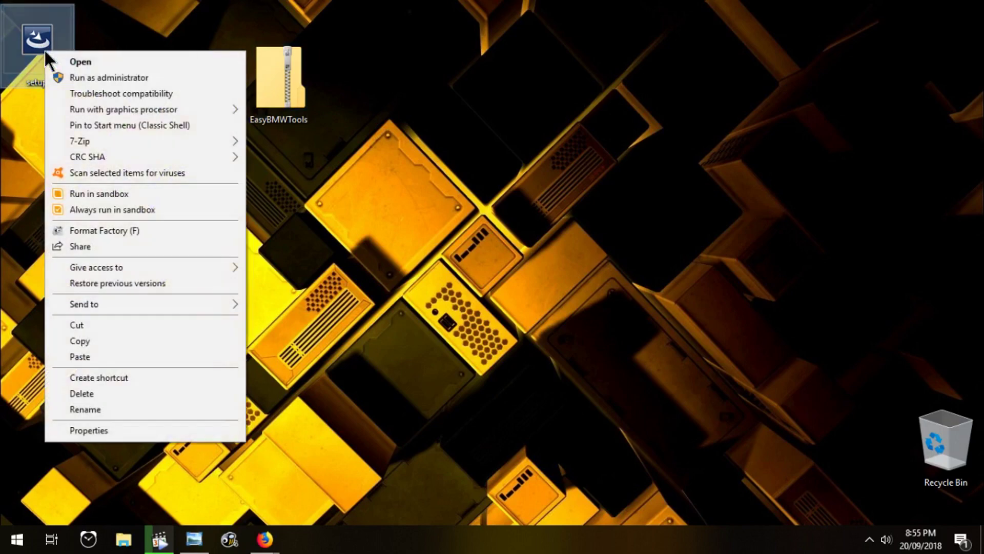
pyautogui.click(86, 435)
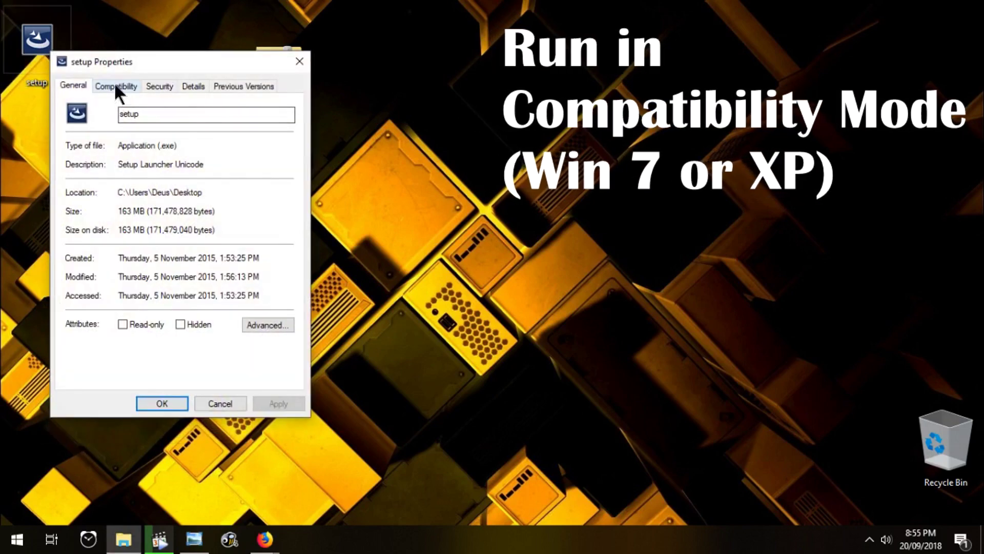
pyautogui.click(115, 85)
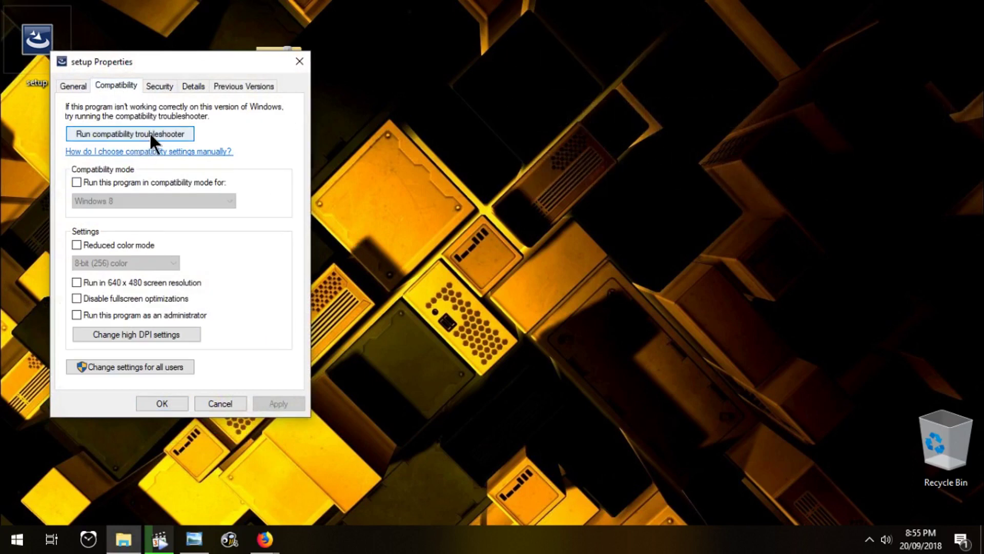
pyautogui.click(76, 183)
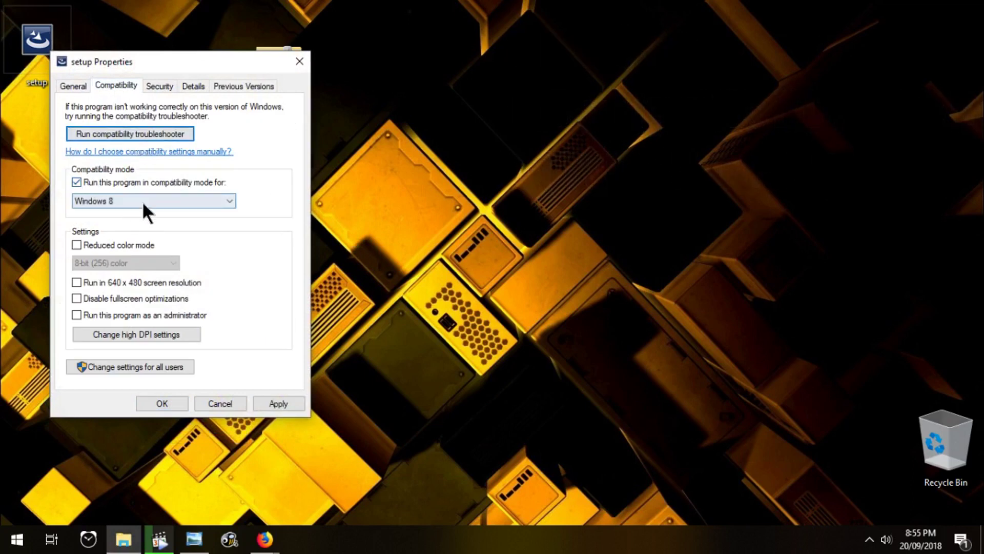
pyautogui.click(146, 201)
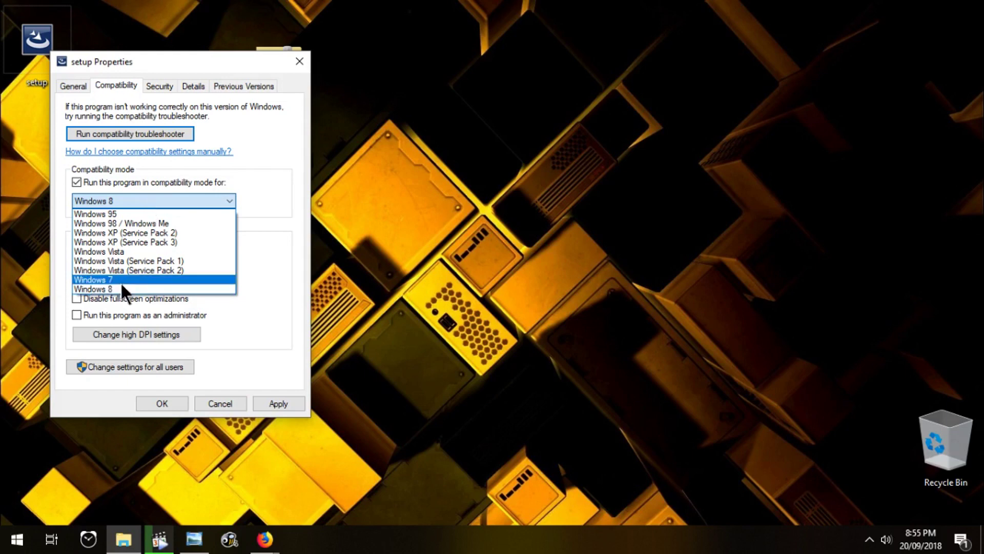
pyautogui.click(118, 280)
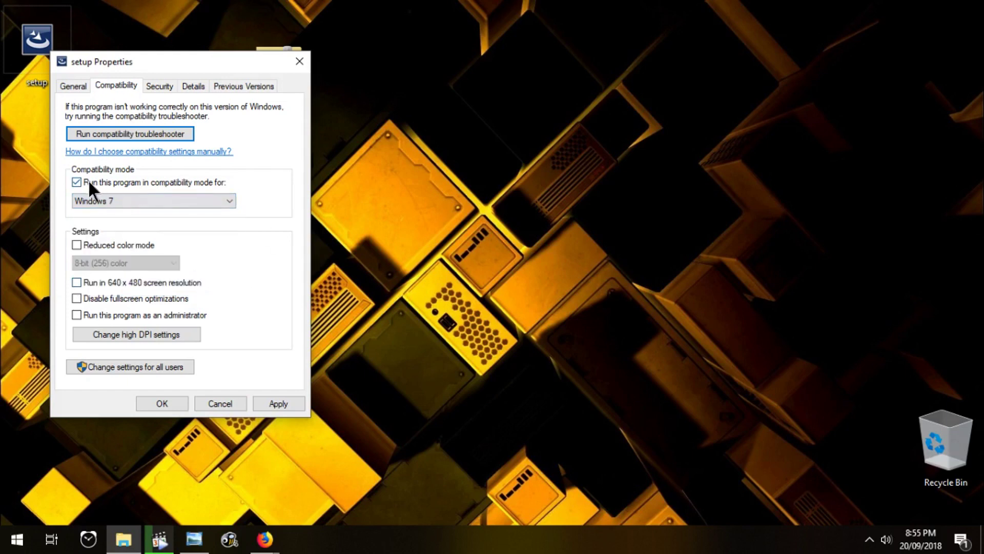
pyautogui.click(276, 403)
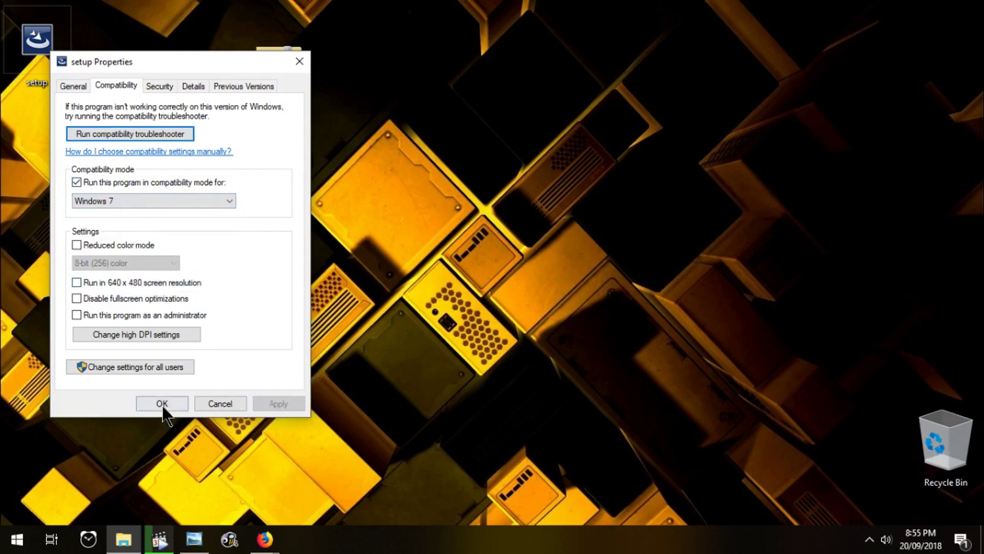
pyautogui.click(161, 403)
pyautogui.doubleClick(55, 42)
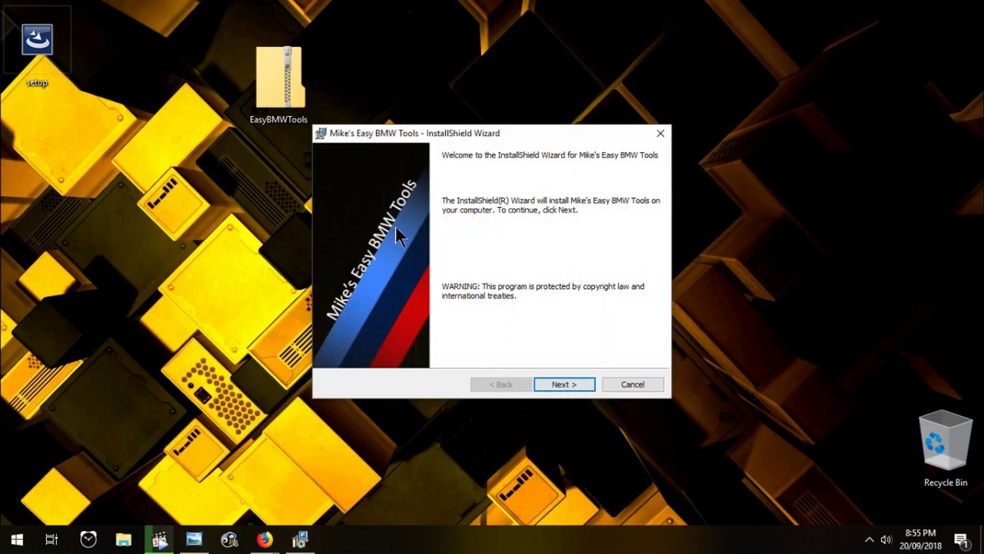
# Move past the welcome and readme pages, start the BMW tools installation, and return to Firefox
pyautogui.click(561, 386)
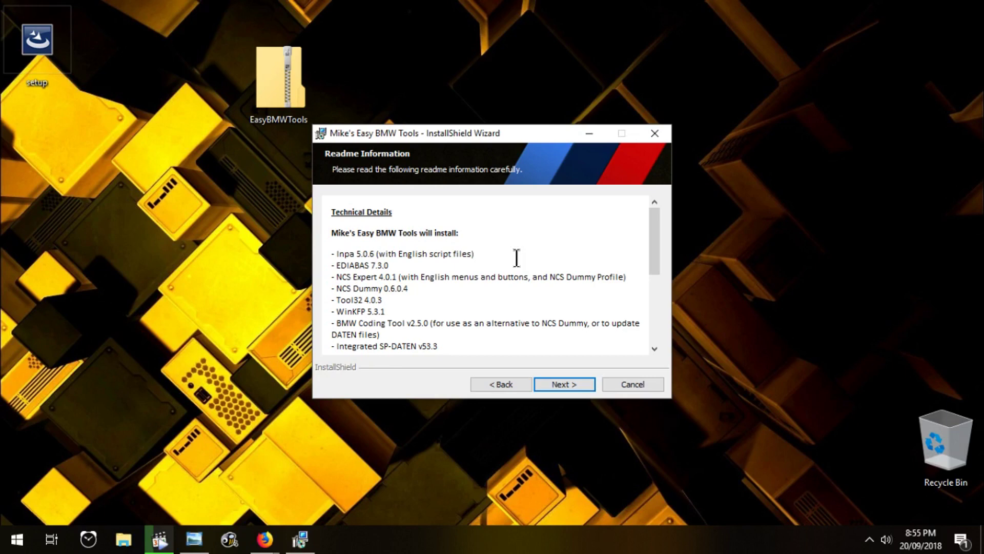
pyautogui.scroll(-3, 517, 264)
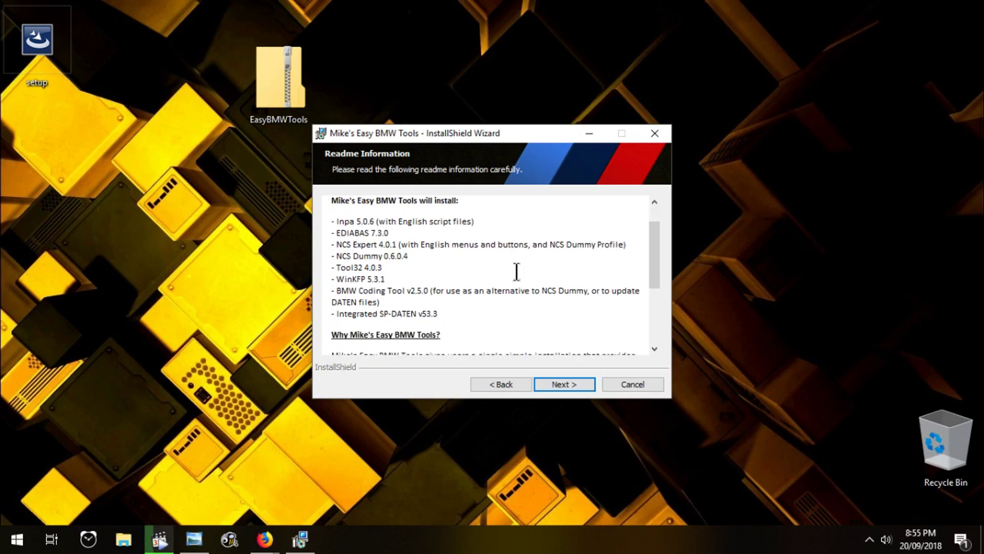
pyautogui.scroll(-3, 516, 271)
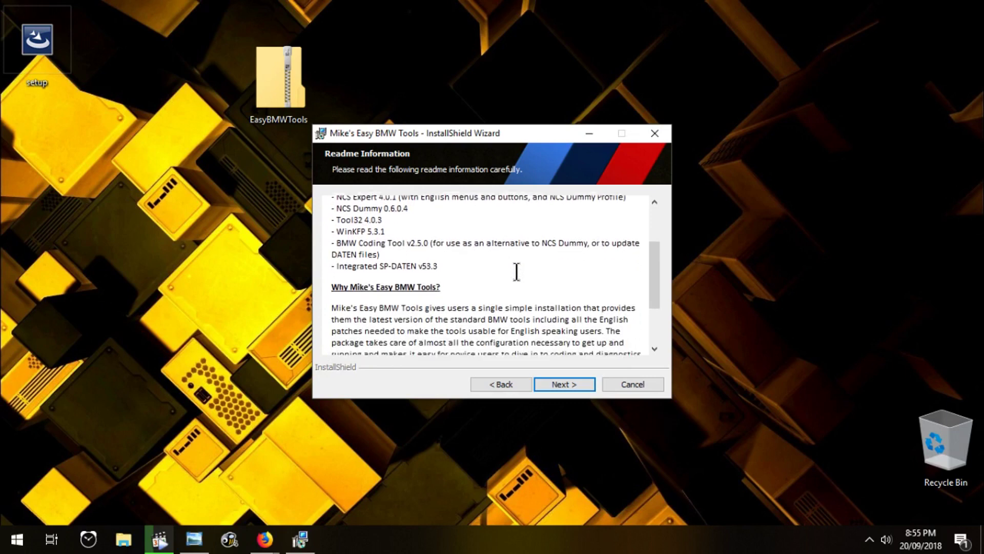
pyautogui.scroll(-3, 516, 271)
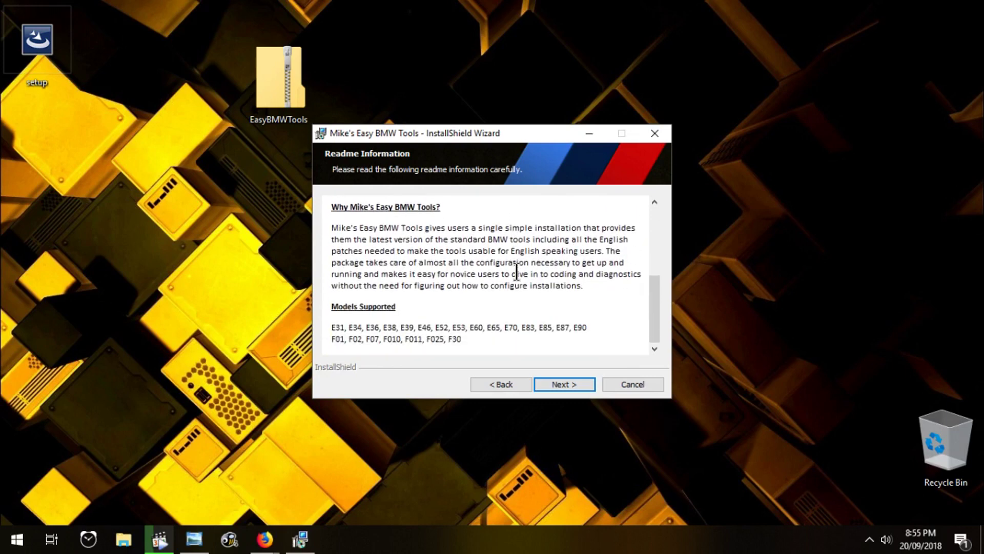
pyautogui.scroll(8, 516, 270)
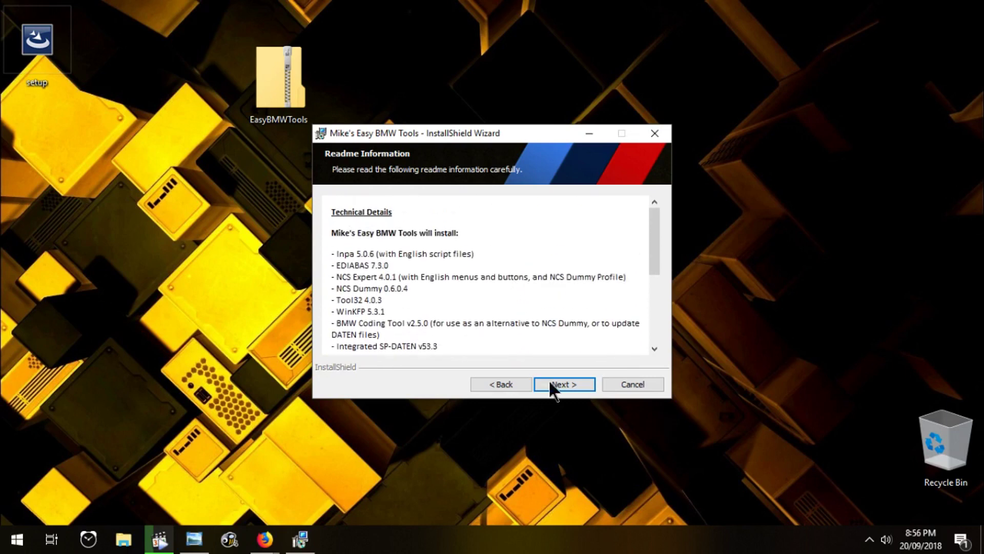
pyautogui.click(565, 397)
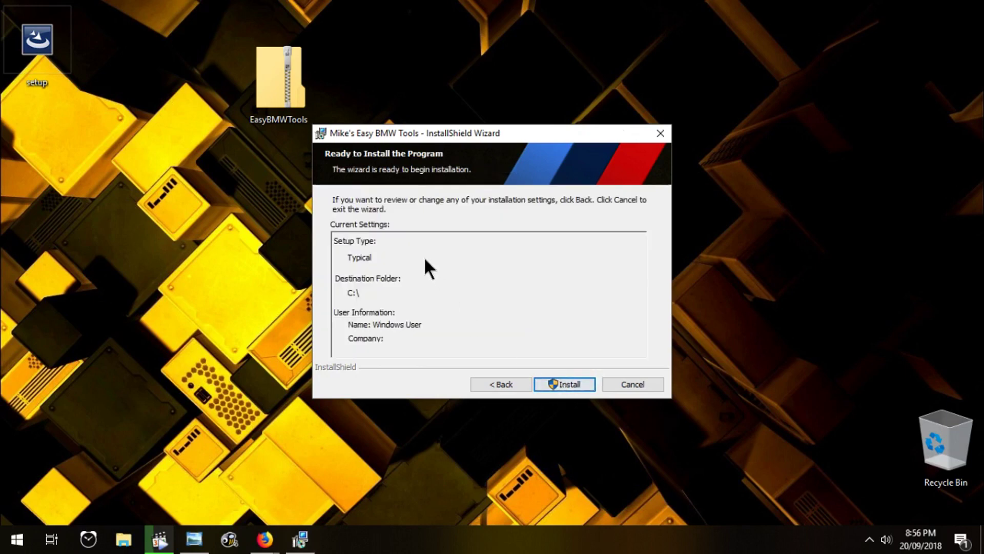
pyautogui.click(588, 390)
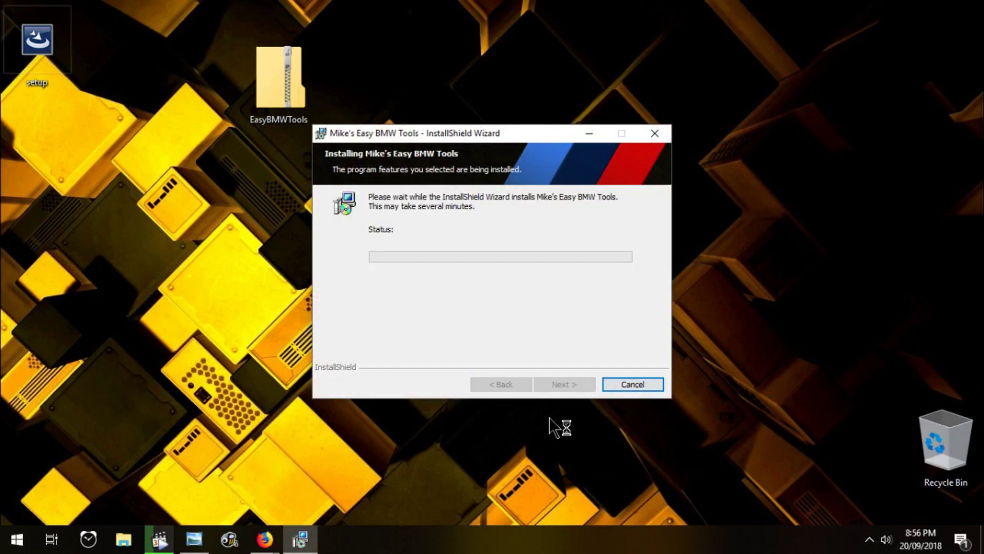
pyautogui.moveTo(265, 538)
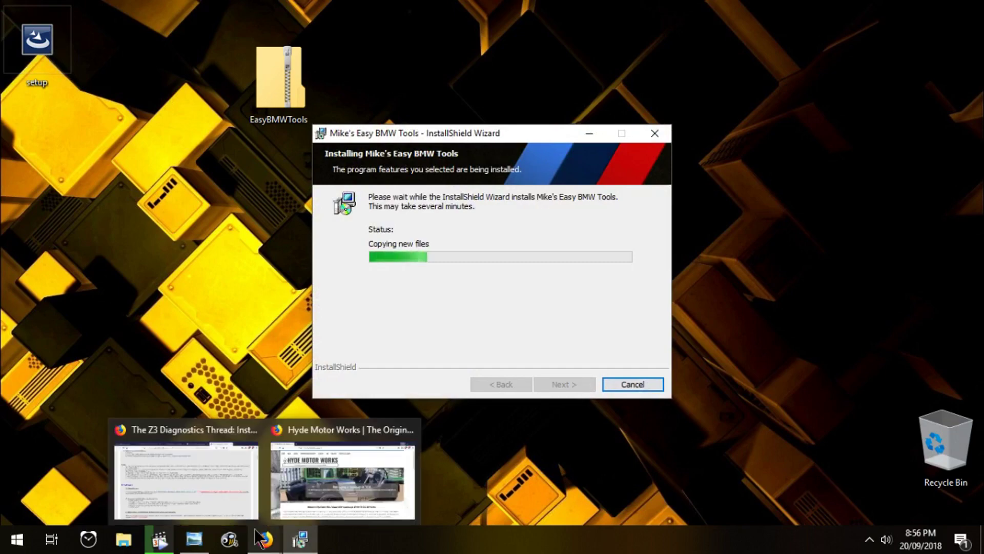
pyautogui.click(220, 485)
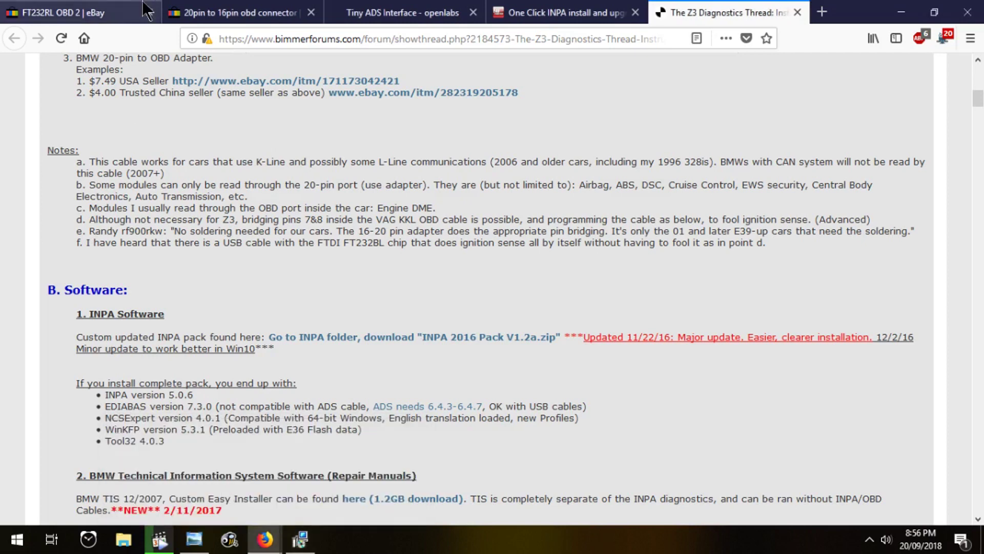
# Switch to the eBay FT232RL OBD 2 cable search results and scroll through them
pyautogui.click(98, 9)
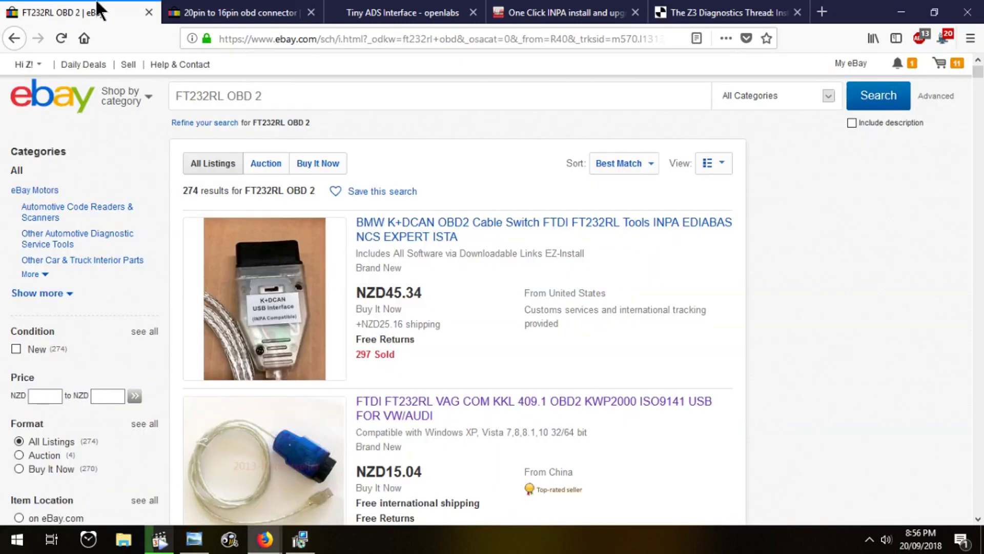
pyautogui.scroll(-2, 530, 118)
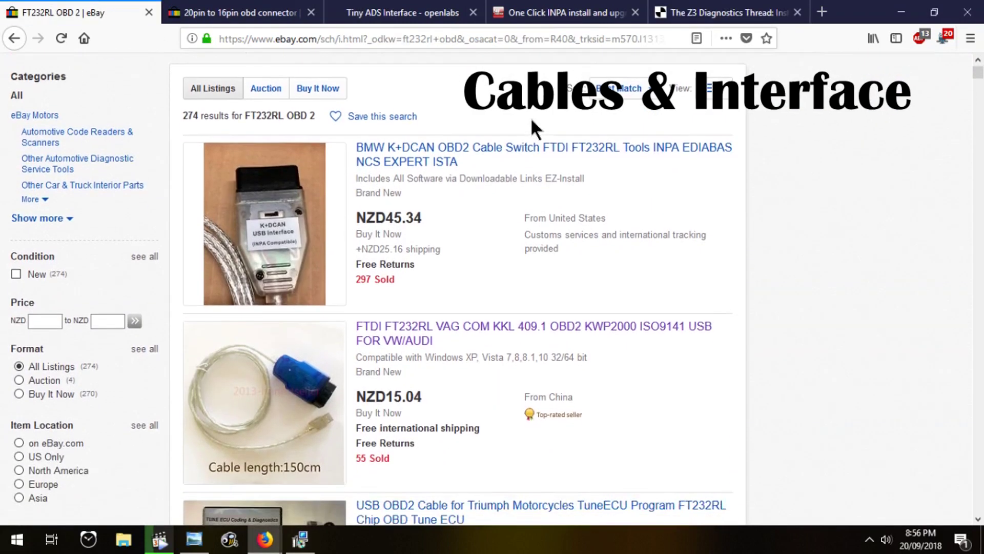
pyautogui.scroll(2, 531, 126)
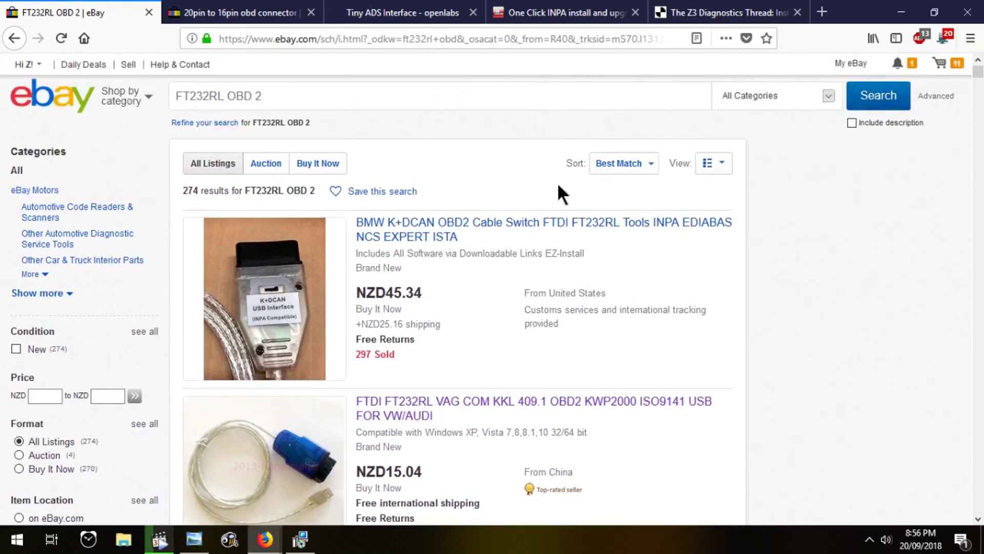
pyautogui.scroll(-3, 559, 187)
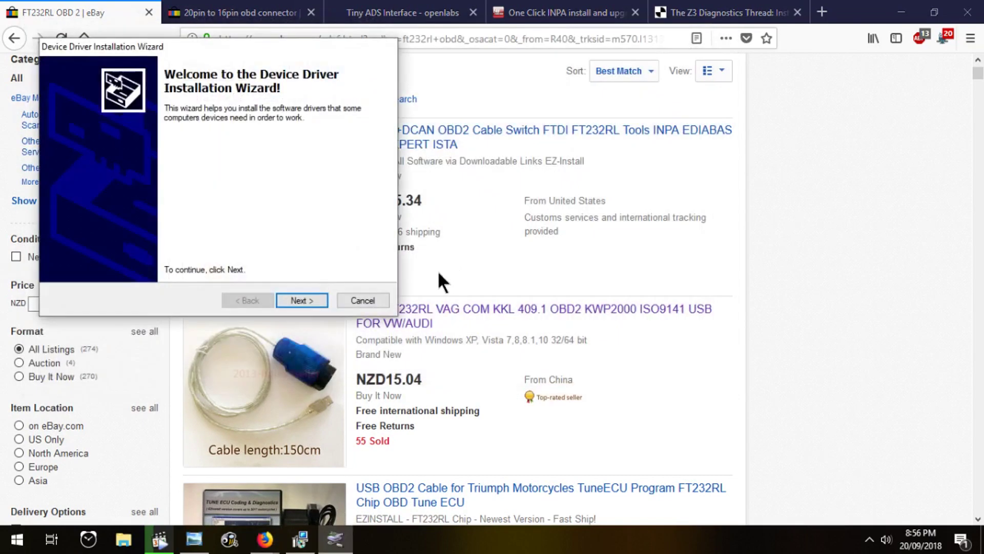
# Dismiss the failed cable driver installation and open the FTDI FT232RL cable listing
pyautogui.press('Return')
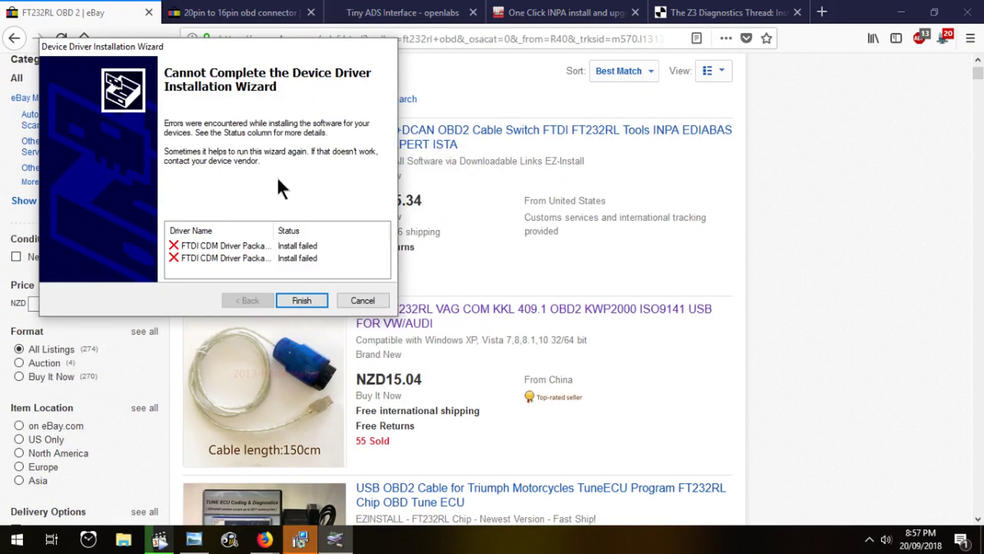
pyautogui.click(302, 300)
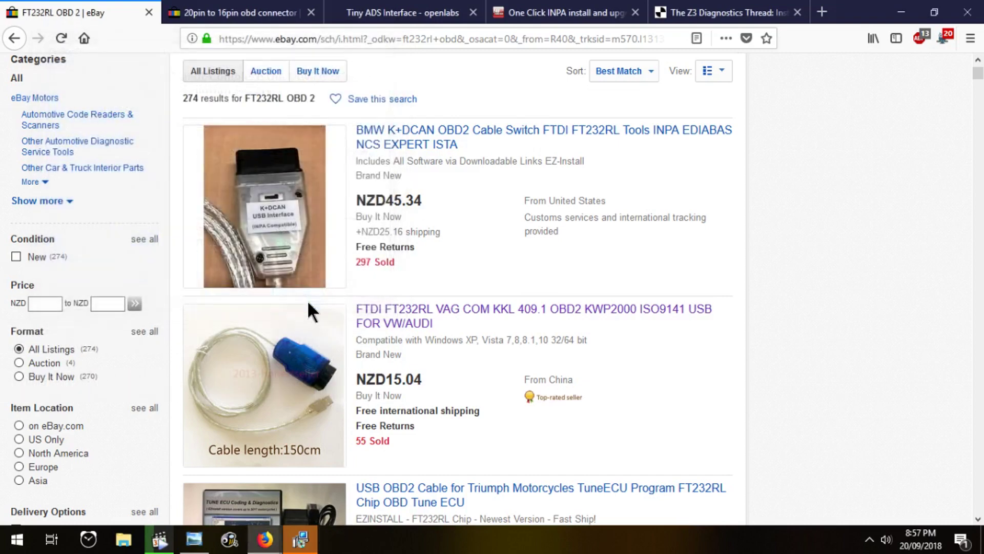
pyautogui.scroll(-2, 463, 232)
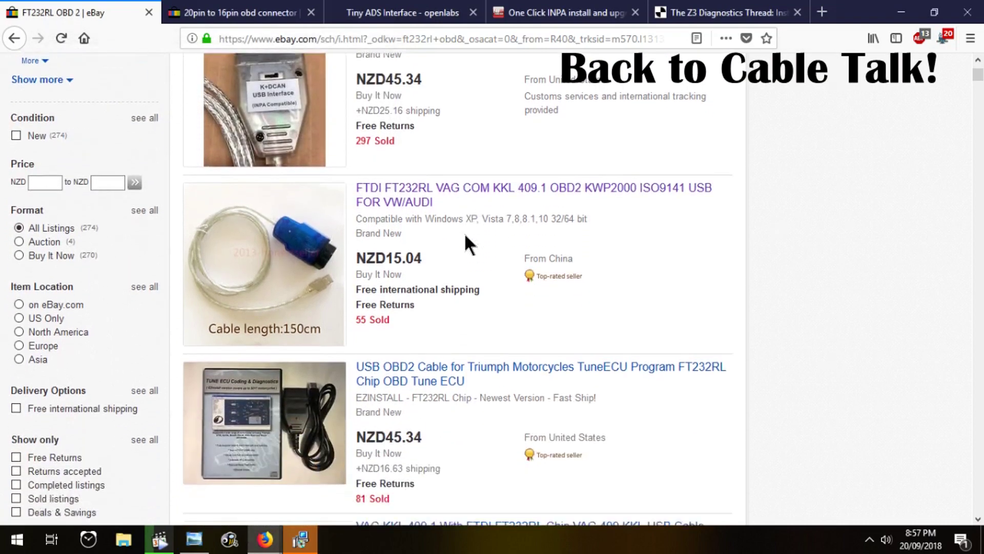
pyautogui.scroll(1, 451, 139)
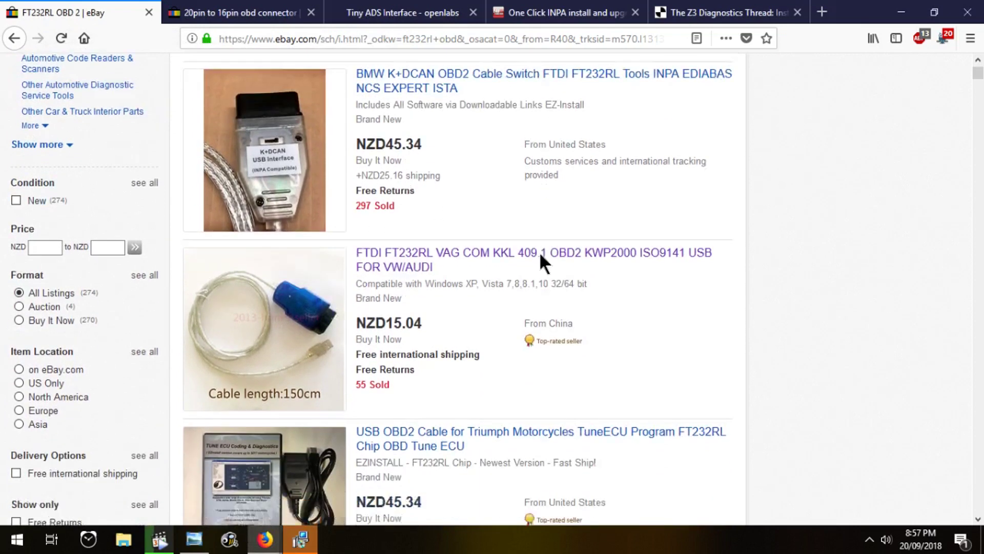
pyautogui.scroll(-1, 539, 251)
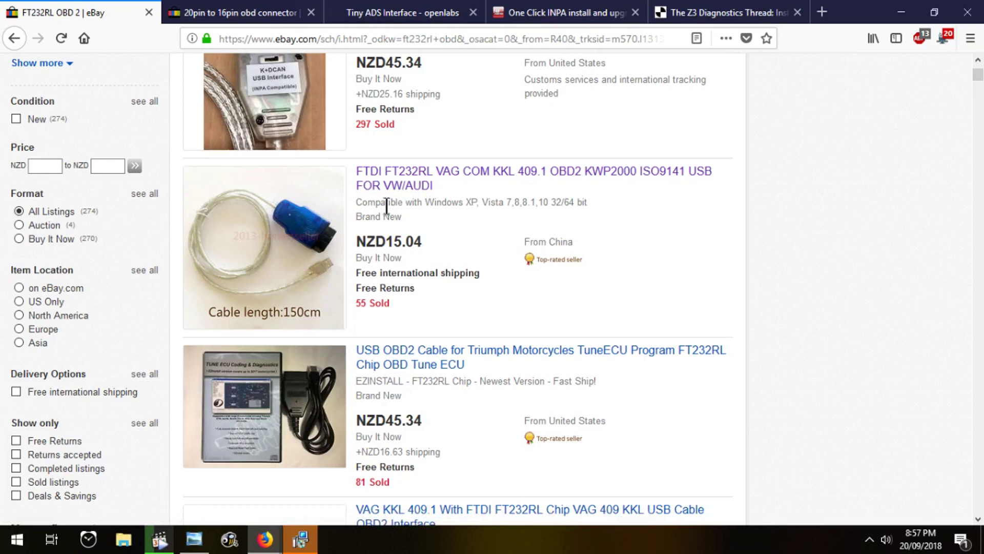
pyautogui.click(415, 187)
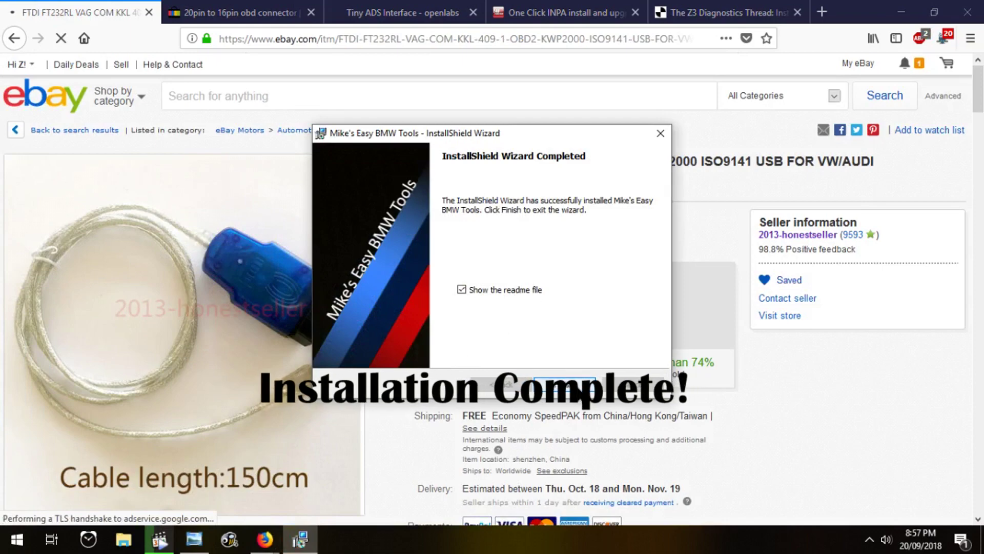
# Finish the completed BMW tools installer and review the US $9.95 FTDI FT232RL KKL listing
pyautogui.click(578, 388)
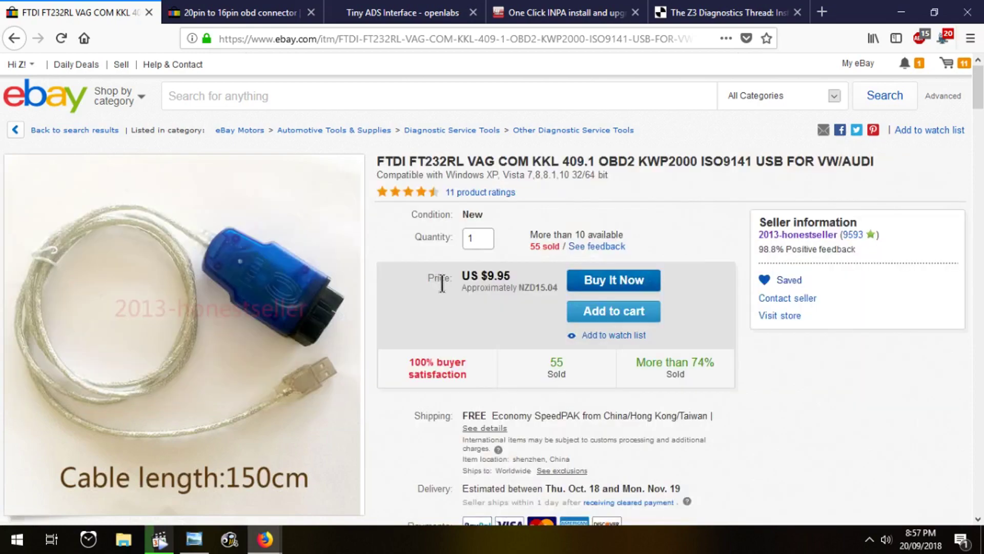
pyautogui.scroll(-2, 425, 276)
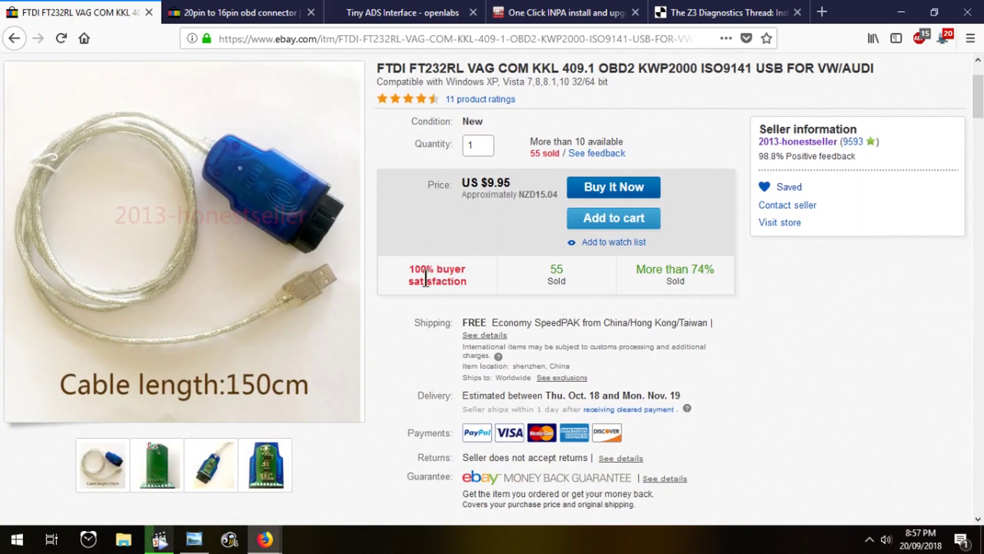
pyautogui.scroll(1, 607, 154)
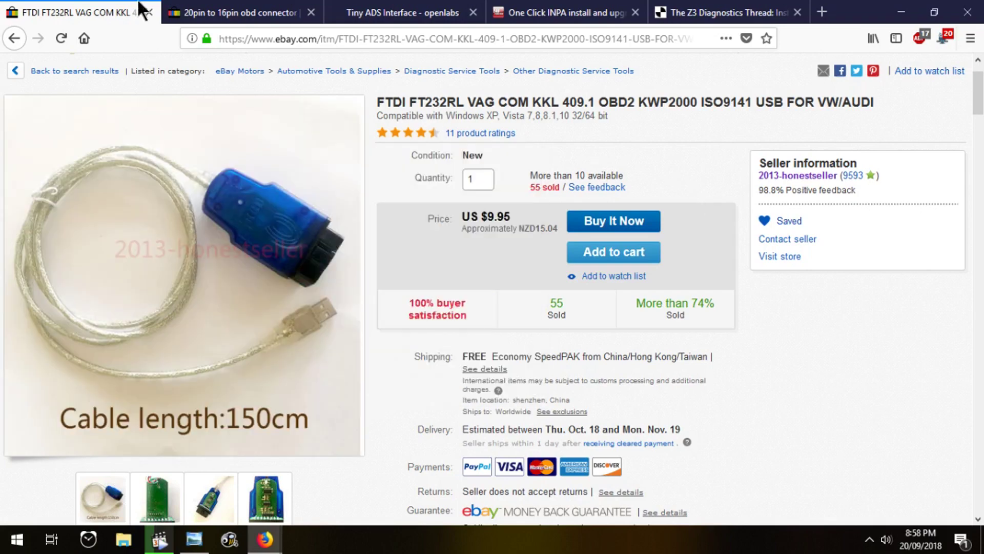
# Compare the 283 20-pin to 16-pin OBD connector results with the FTDI cable listing
pyautogui.click(215, 23)
pyautogui.scroll(5, 476, 241)
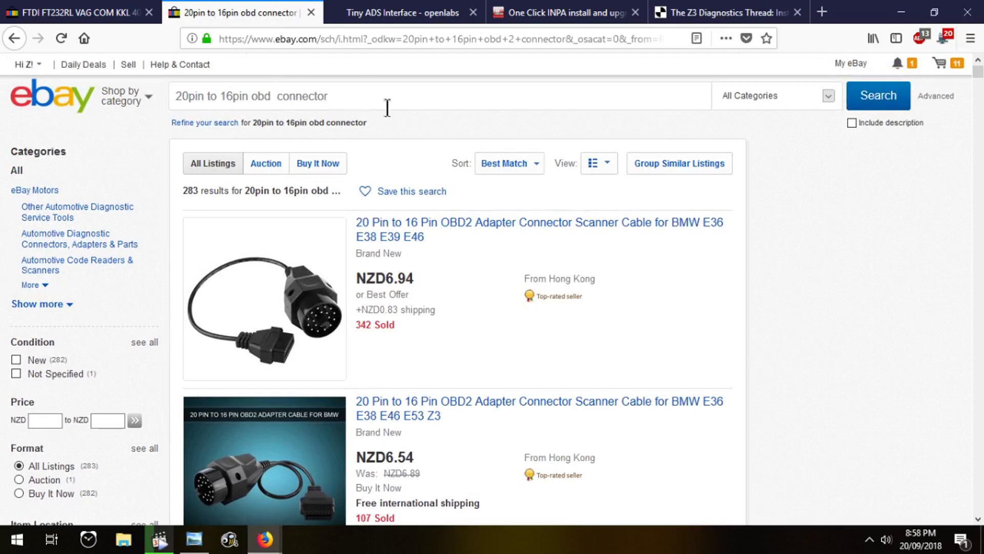
pyautogui.click(98, 15)
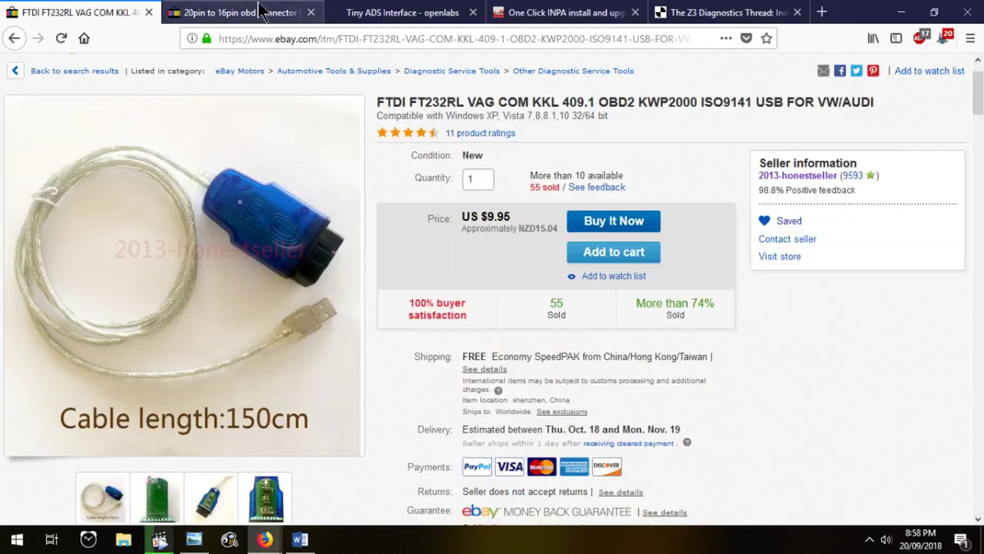
pyautogui.click(233, 12)
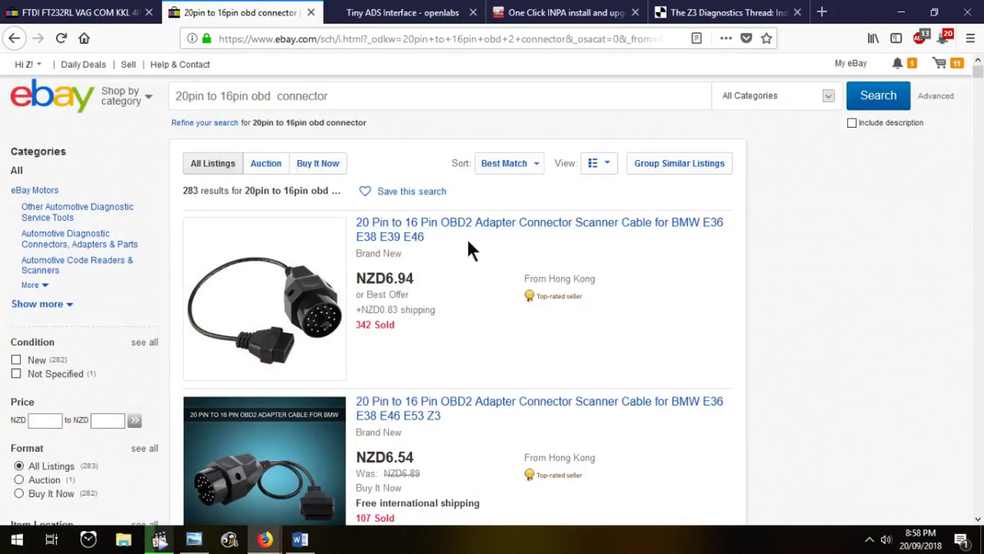
pyautogui.click(385, 20)
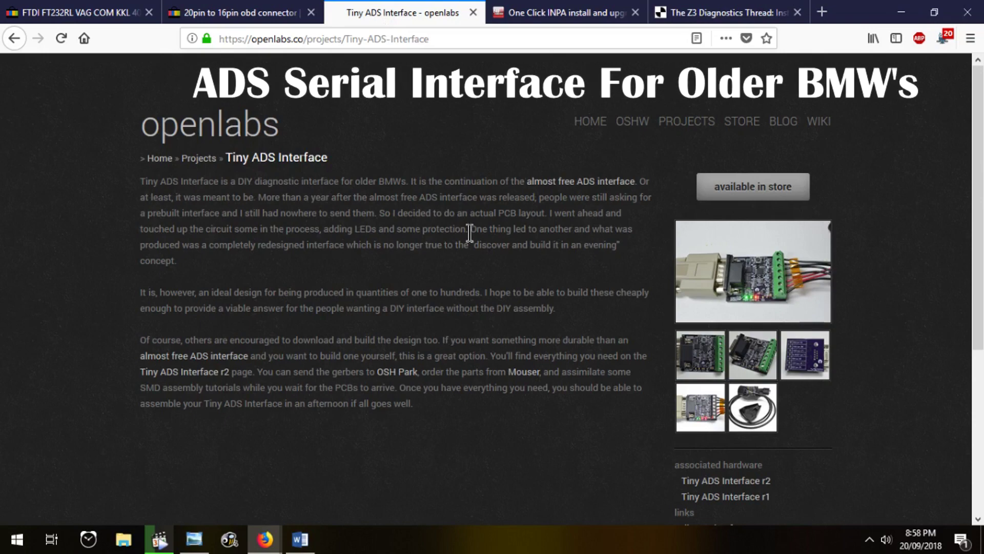
# Open the Tiny ADS Interface store page and enlarge its engine-bay product photo
pyautogui.click(734, 263)
pyautogui.scroll(-10, 344, 225)
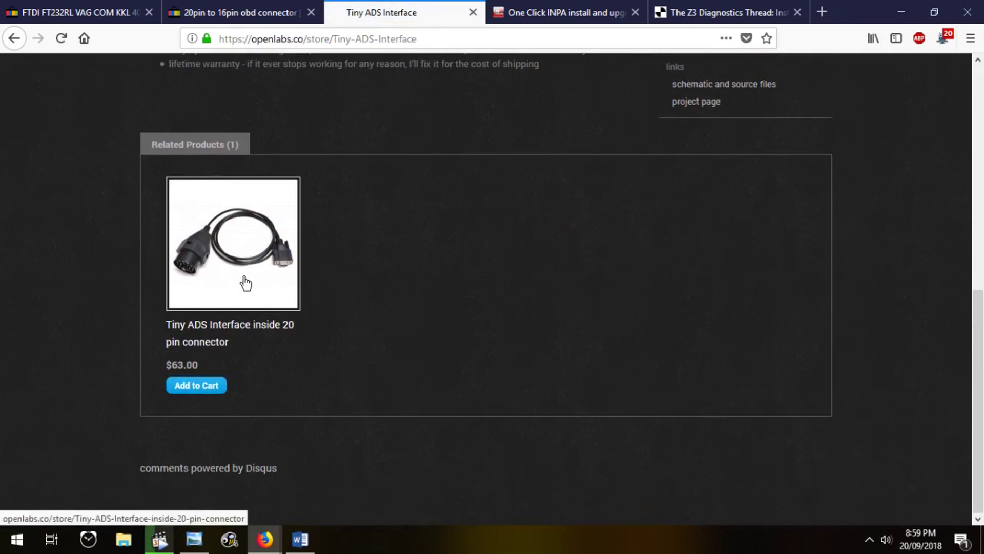
pyautogui.scroll(3, 398, 264)
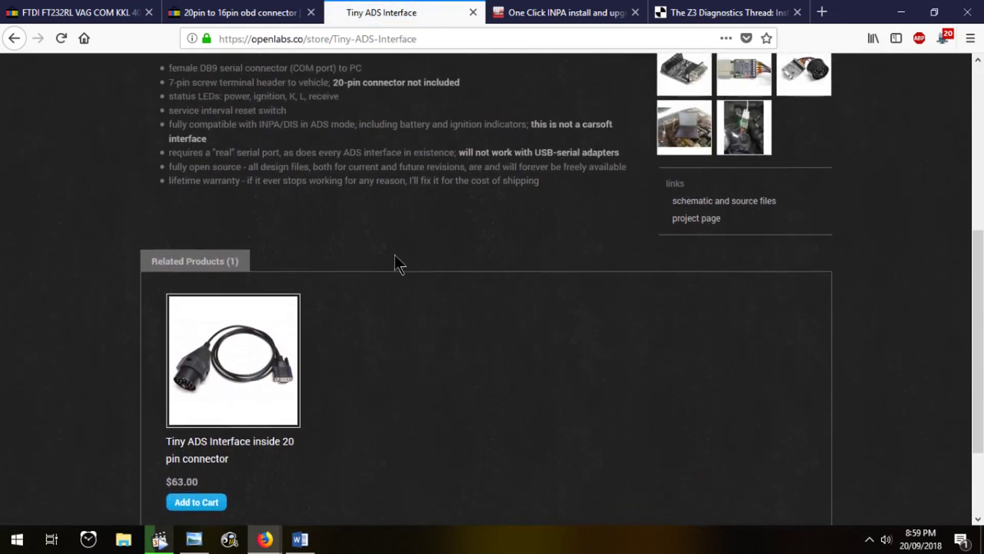
pyautogui.scroll(4, 394, 256)
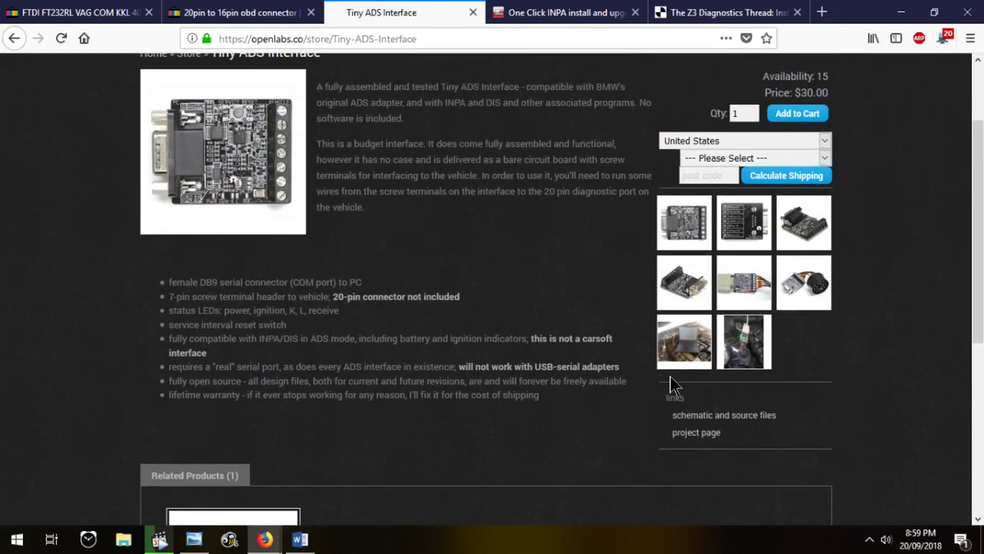
pyautogui.click(739, 352)
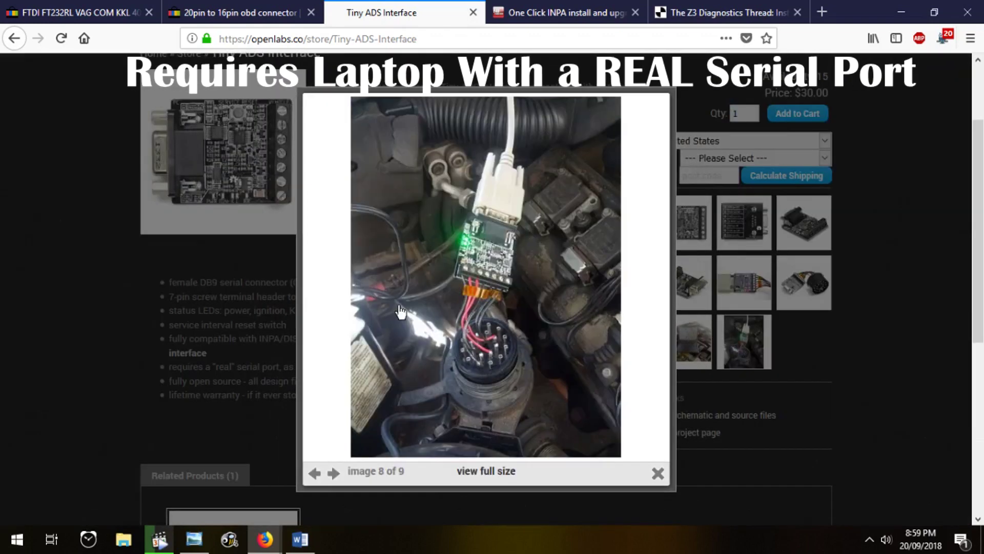
pyautogui.click(314, 475)
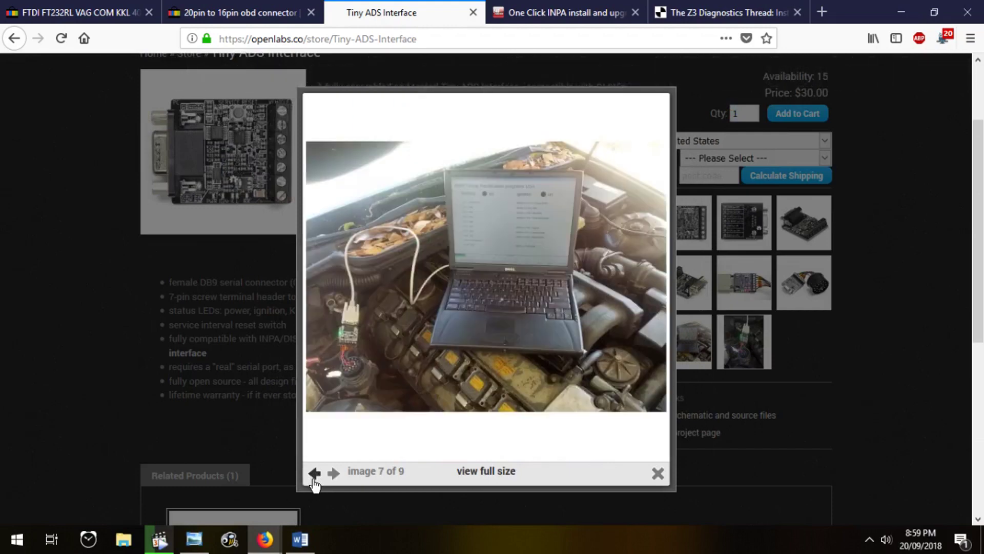
pyautogui.click(44, 1)
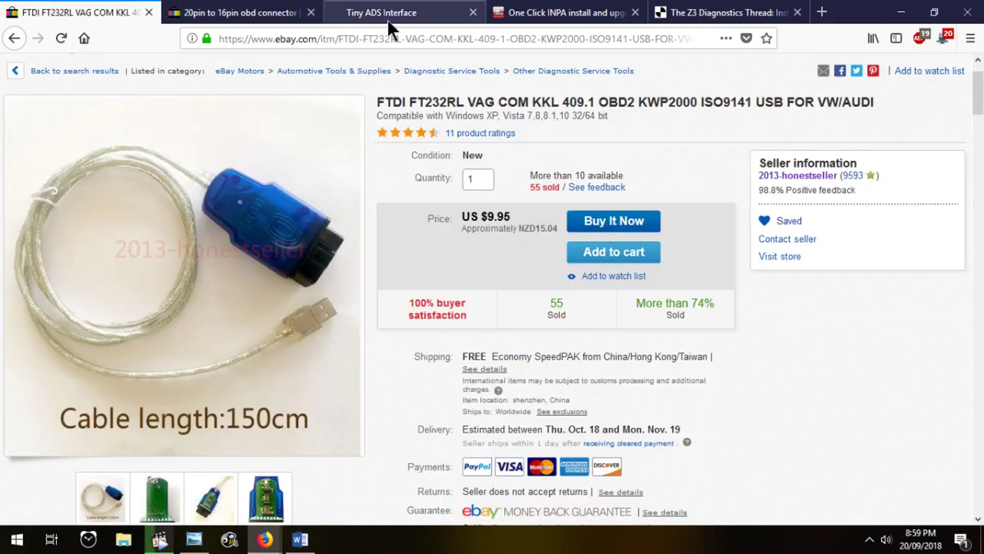
pyautogui.click(388, 19)
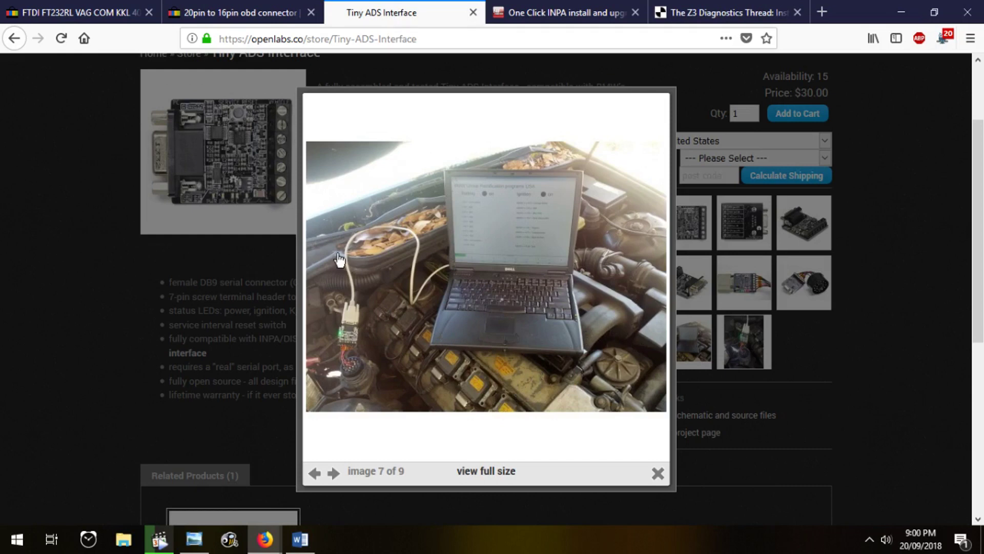
# Step back through the product photos to image 3, then close the lightbox
pyautogui.click(315, 473)
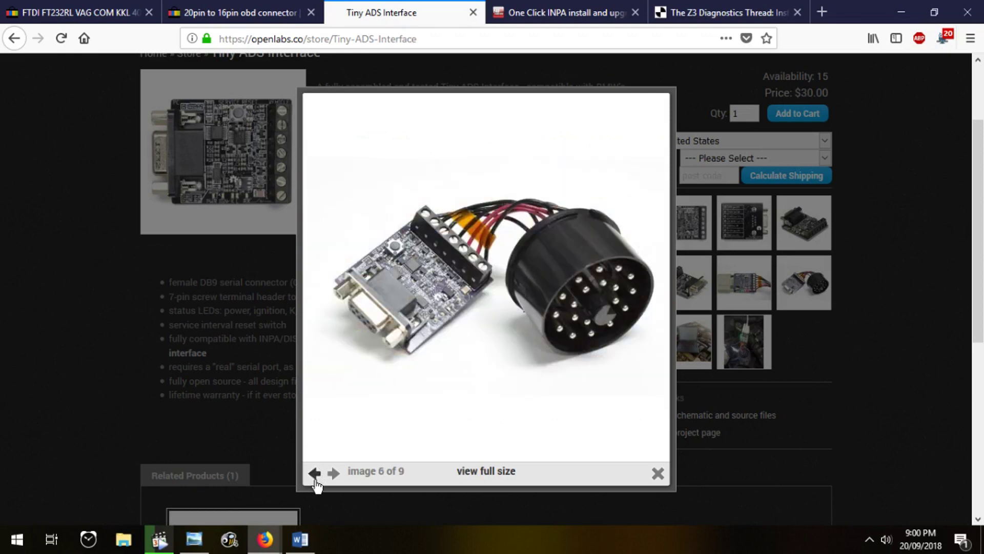
pyautogui.click(315, 473)
pyautogui.click(315, 473)
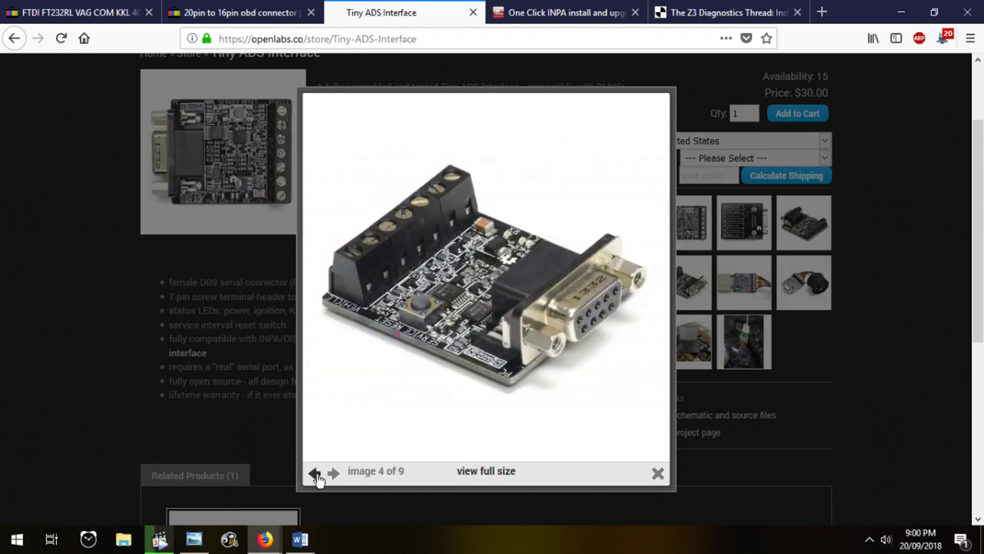
pyautogui.click(315, 475)
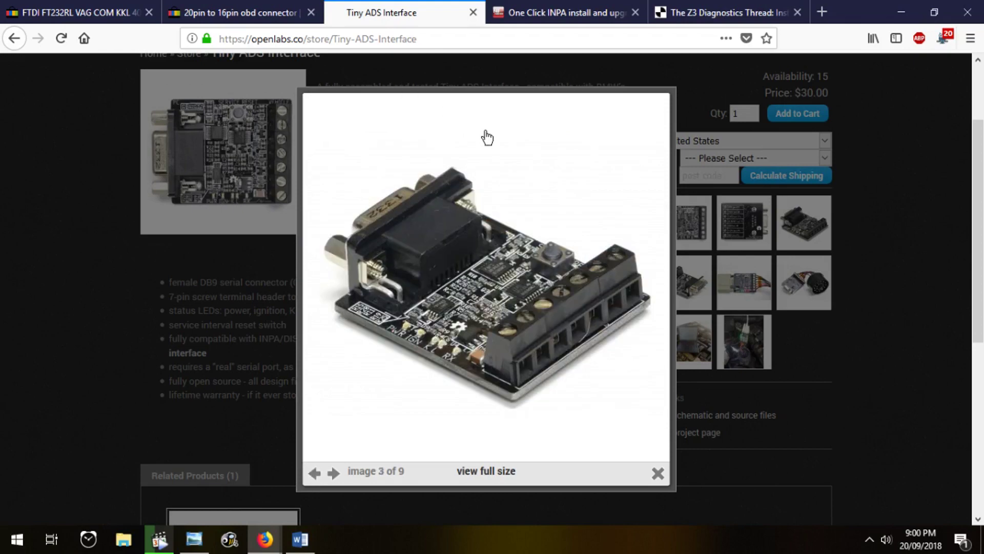
pyautogui.click(210, 324)
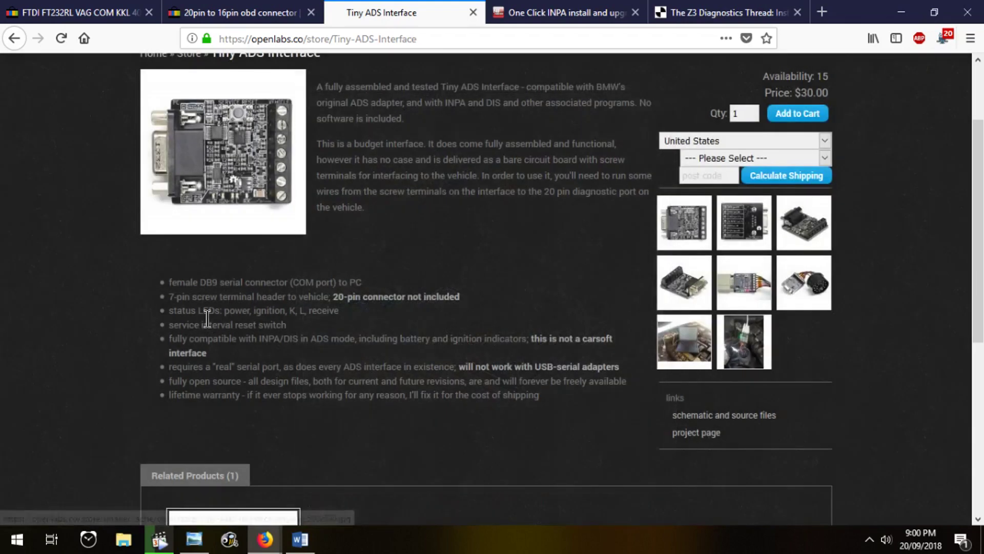
# Bring up the Word readme, scroll to its last USB cable port setup step, and minimize it
pyautogui.press('super+d')
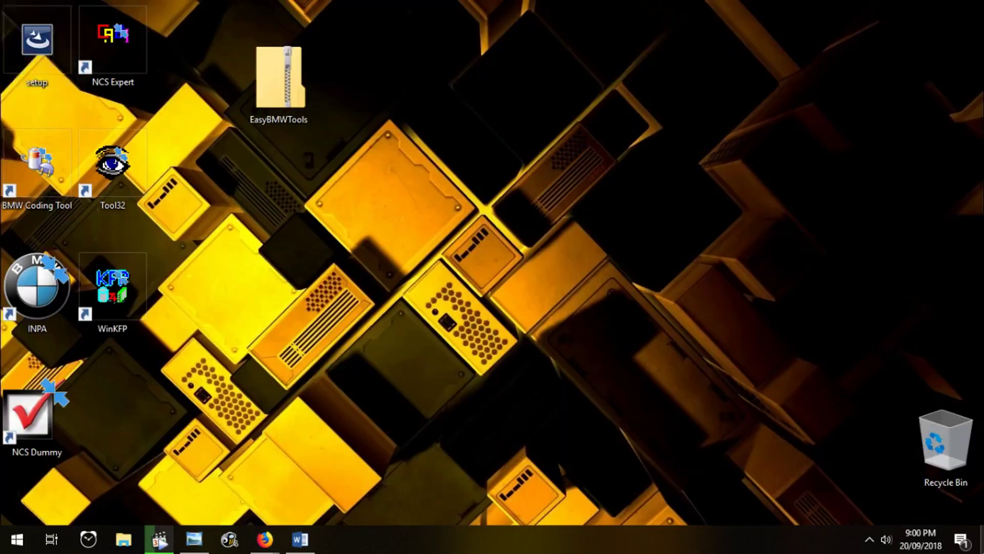
pyautogui.click(266, 290)
pyautogui.click(314, 538)
pyautogui.scroll(-1, 453, 259)
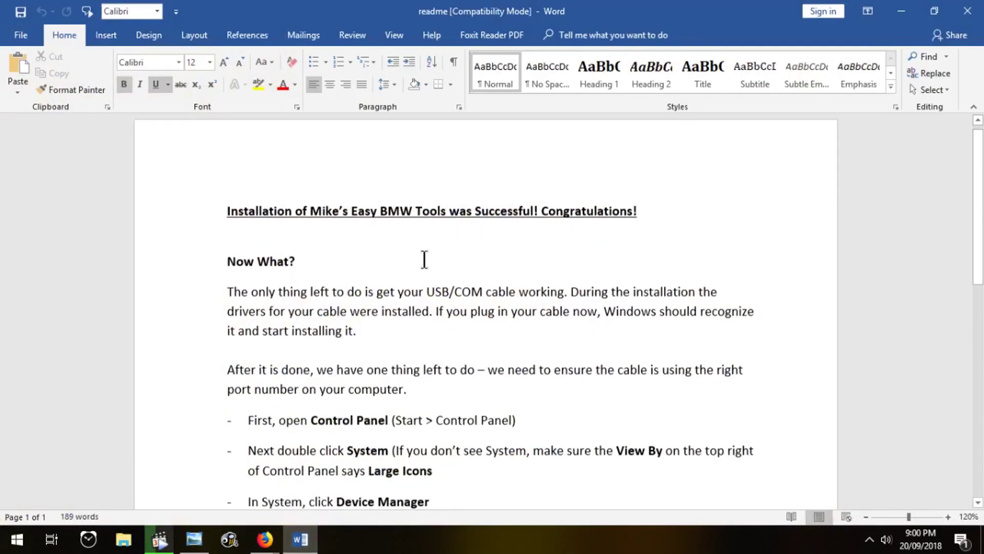
pyautogui.scroll(-2, 424, 259)
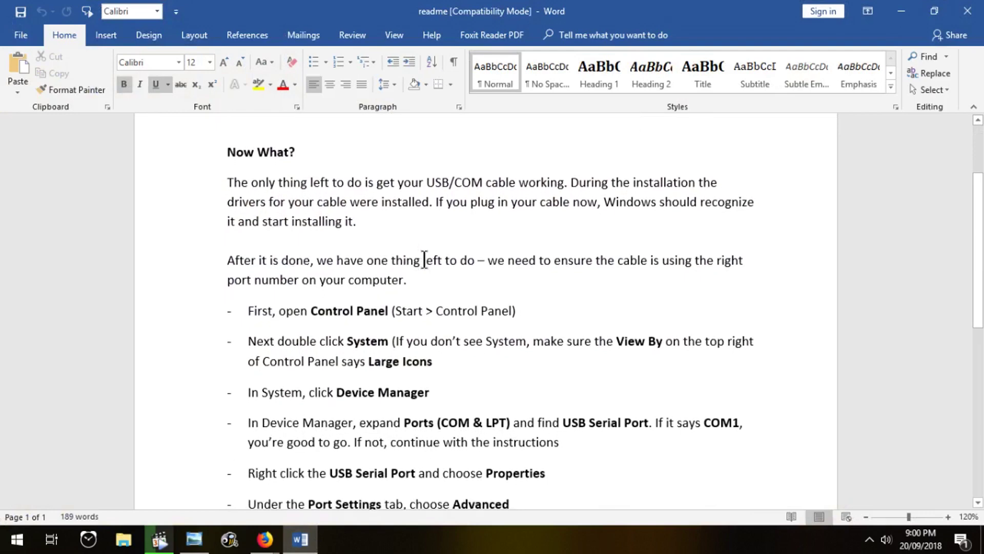
pyautogui.scroll(-1, 424, 260)
pyautogui.scroll(-3, 424, 257)
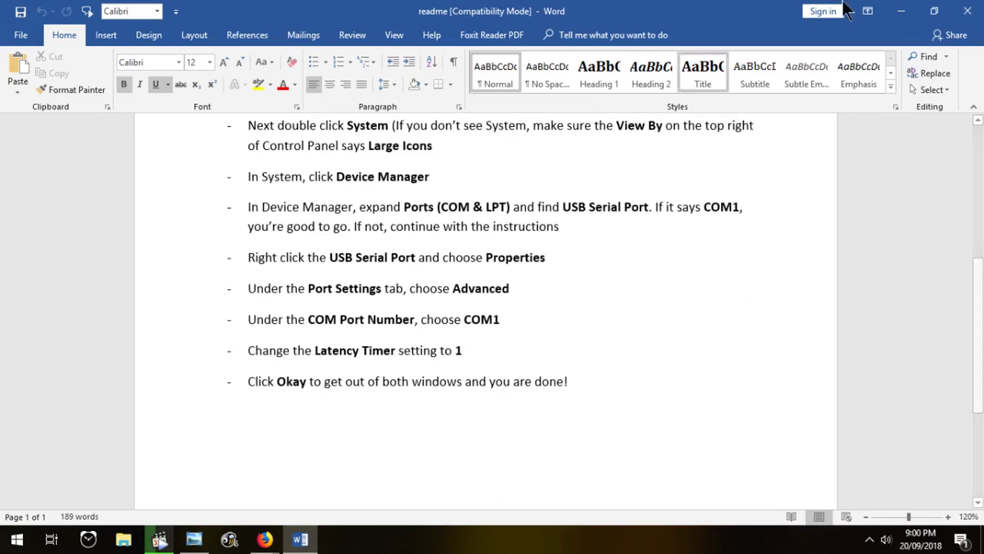
pyautogui.click(900, 11)
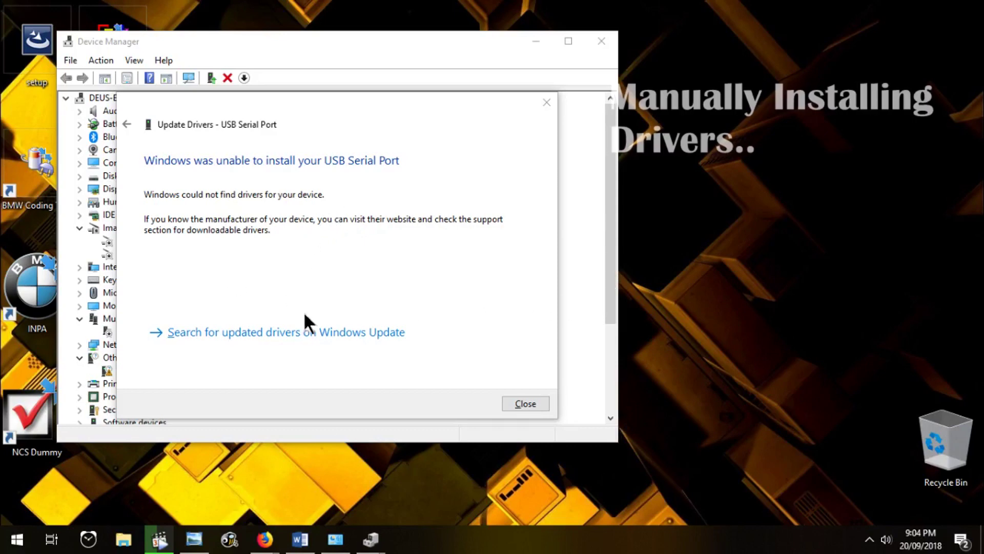
# Dismiss the failed install message and begin updating the USB Serial Port driver
pyautogui.click(525, 403)
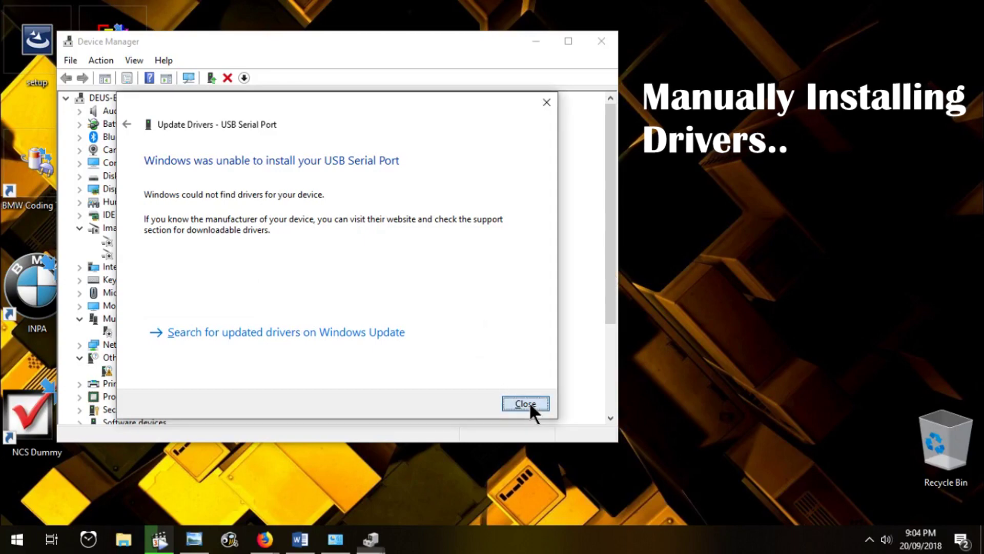
pyautogui.rightClick(146, 370)
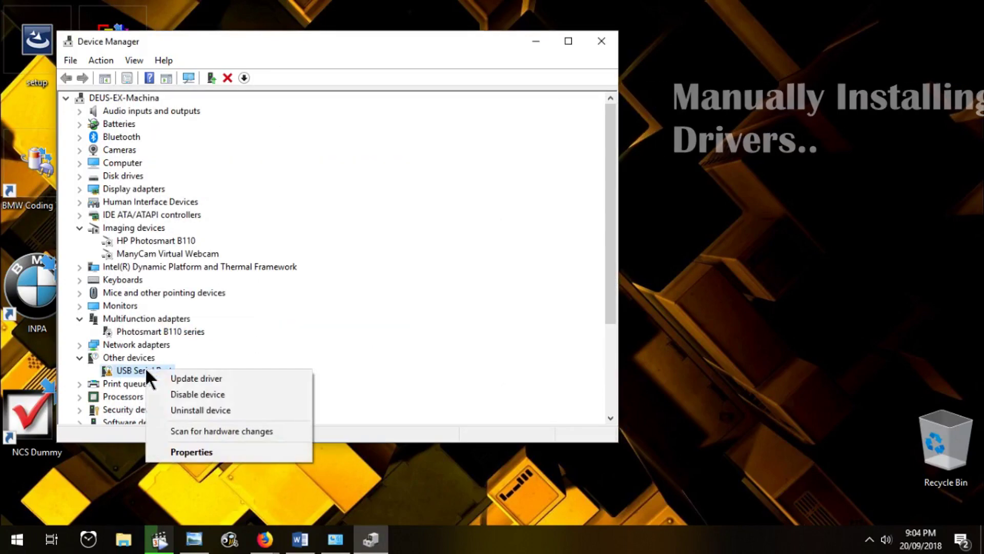
pyautogui.click(225, 380)
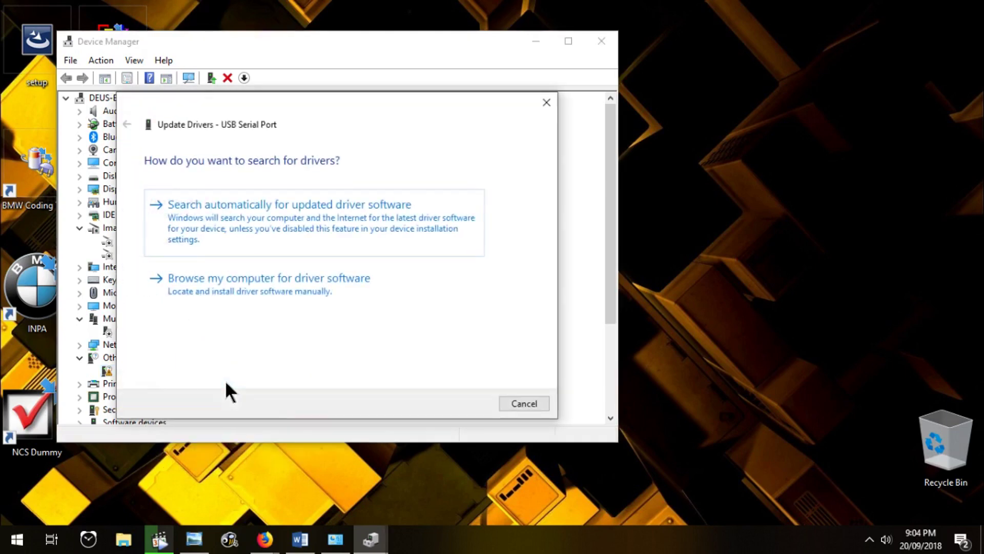
# Choose Desktop\Driver_D_CAN_USB\Driver as the folder to search for the driver
pyautogui.click(213, 287)
pyautogui.click(472, 215)
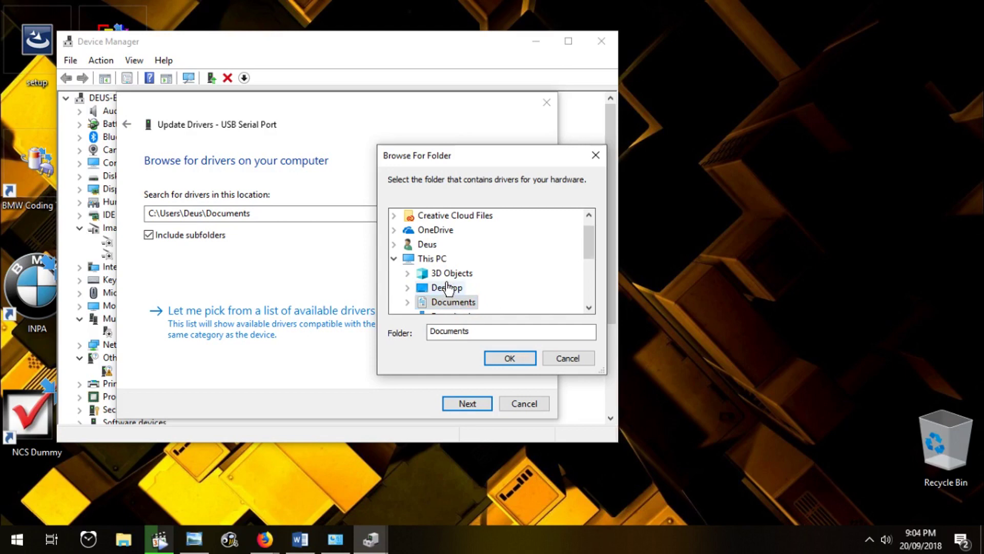
pyautogui.click(447, 288)
pyautogui.click(467, 301)
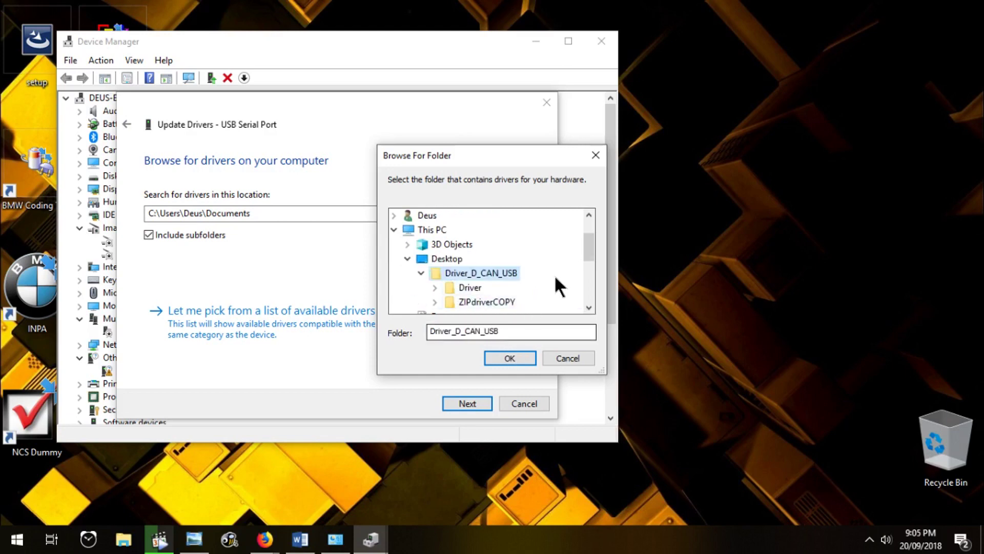
pyautogui.click(469, 287)
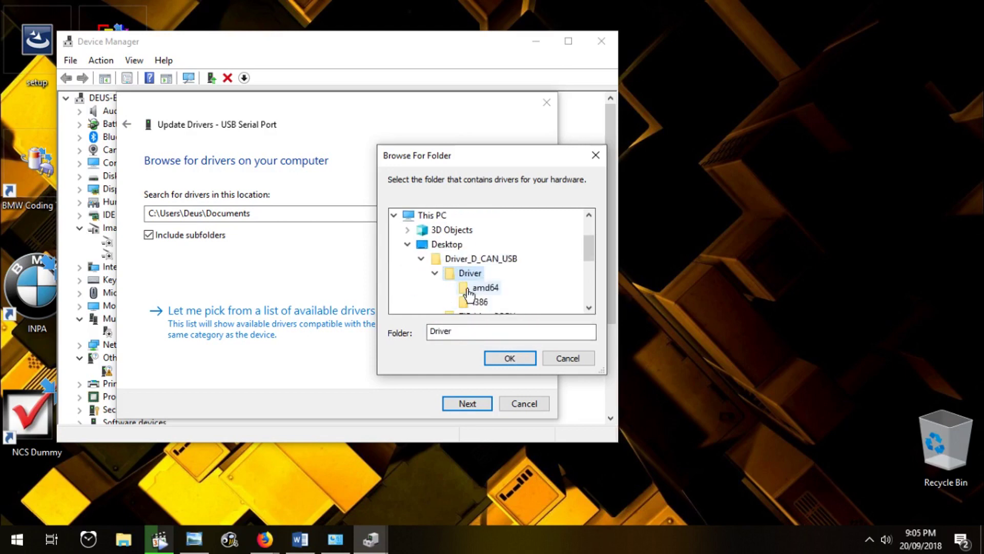
pyautogui.click(509, 359)
# Install the driver from the Driver folder so the cable appears as COM3, then move Device Manager aside
pyautogui.click(468, 403)
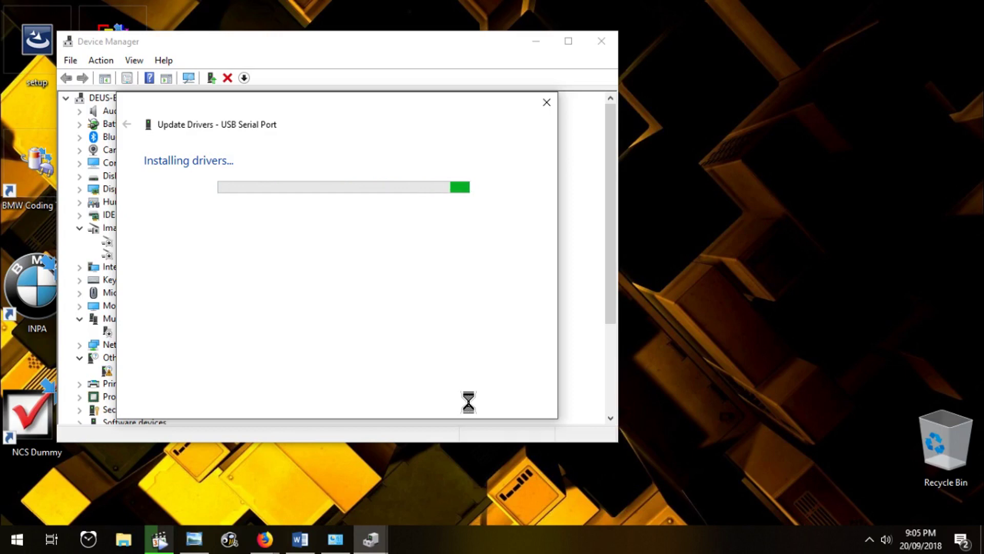
pyautogui.click(525, 402)
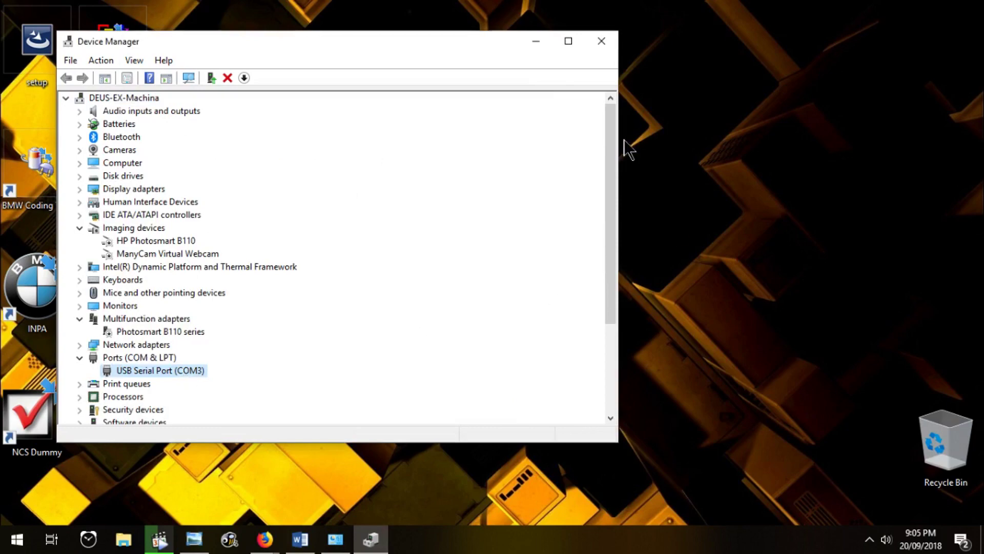
pyautogui.moveTo(503, 44); pyautogui.dragTo(515, 252)
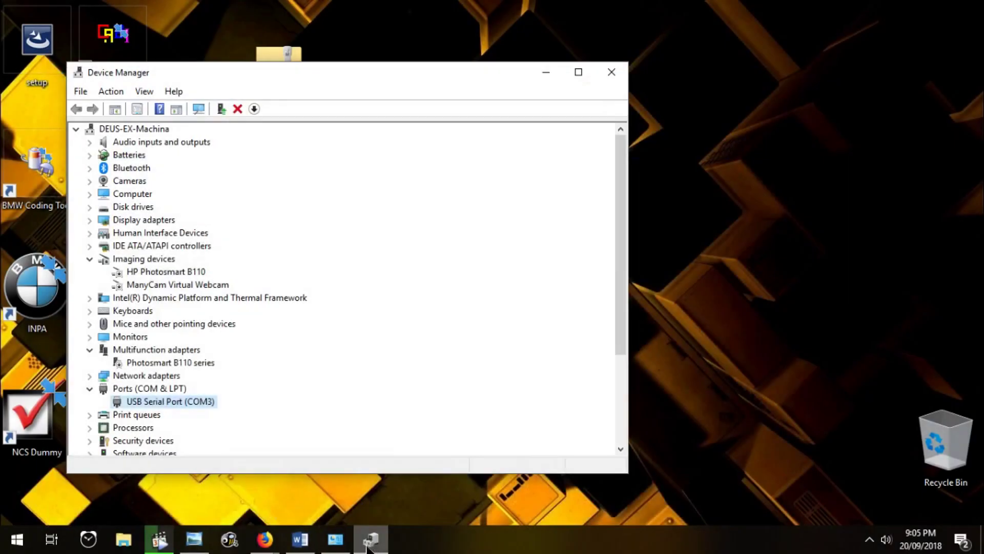
pyautogui.click(371, 541)
pyautogui.click(372, 545)
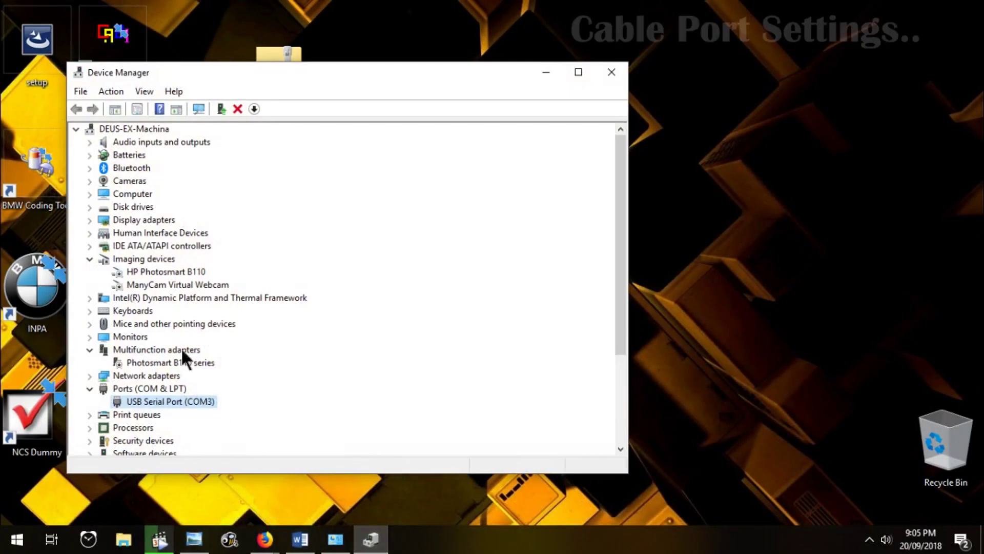
# Change USB Serial Port (COM3) advanced port settings to COM1 with latency timer 1, and save
pyautogui.rightClick(152, 400)
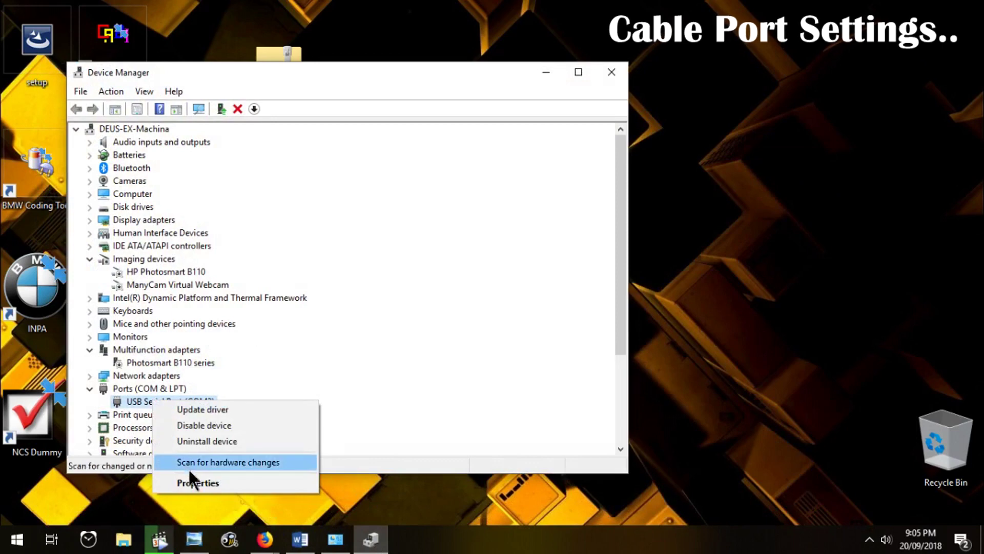
pyautogui.click(194, 481)
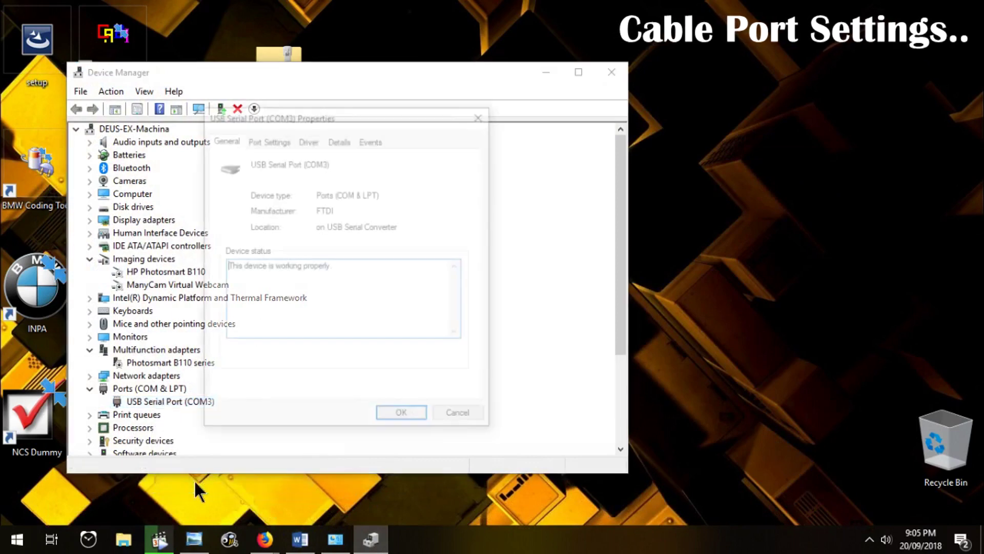
pyautogui.click(266, 138)
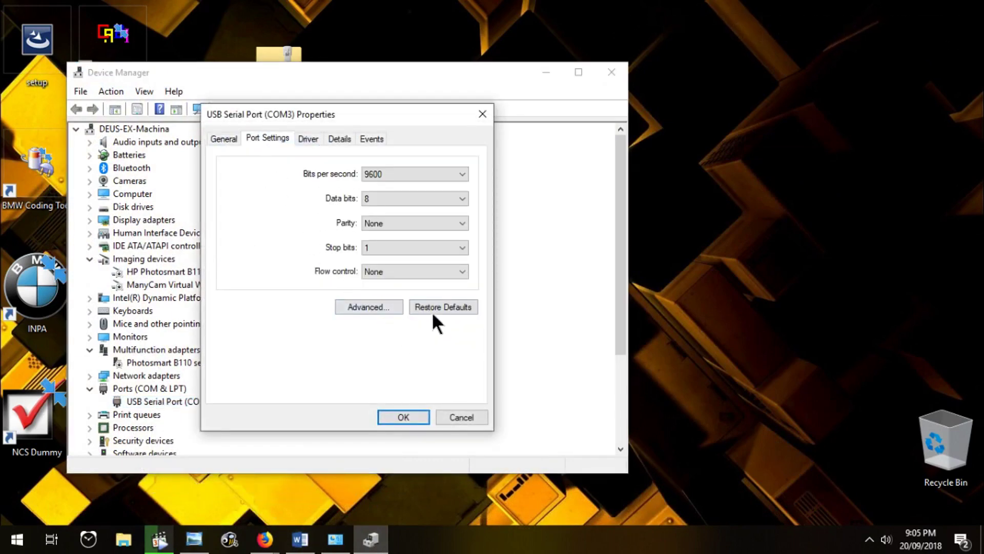
pyautogui.click(370, 311)
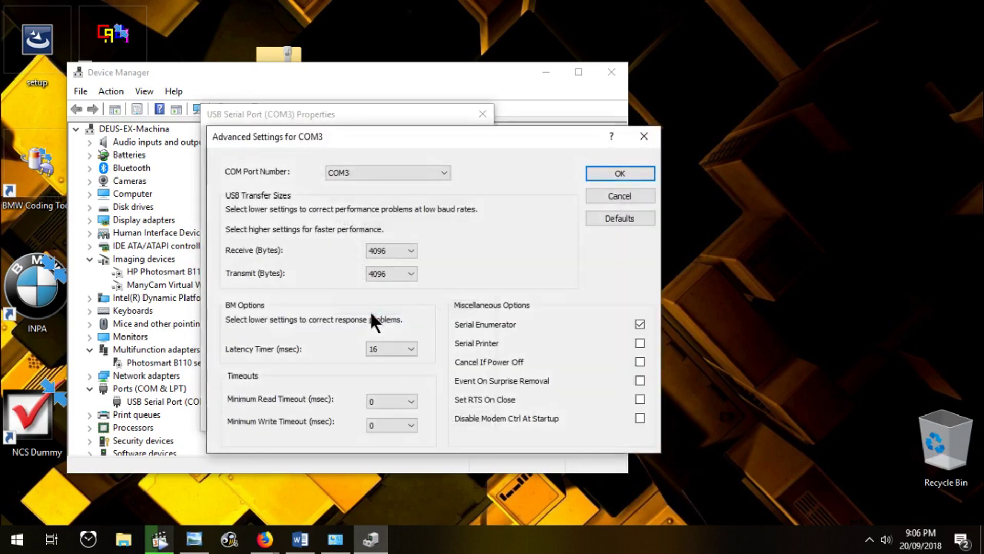
pyautogui.click(443, 173)
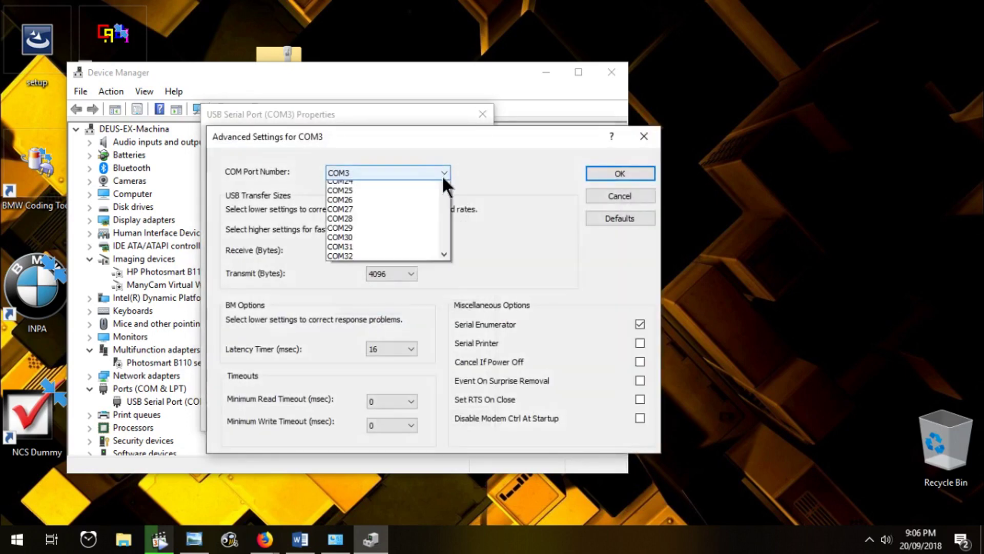
pyautogui.moveTo(445, 203); pyautogui.dragTo(444, 192)
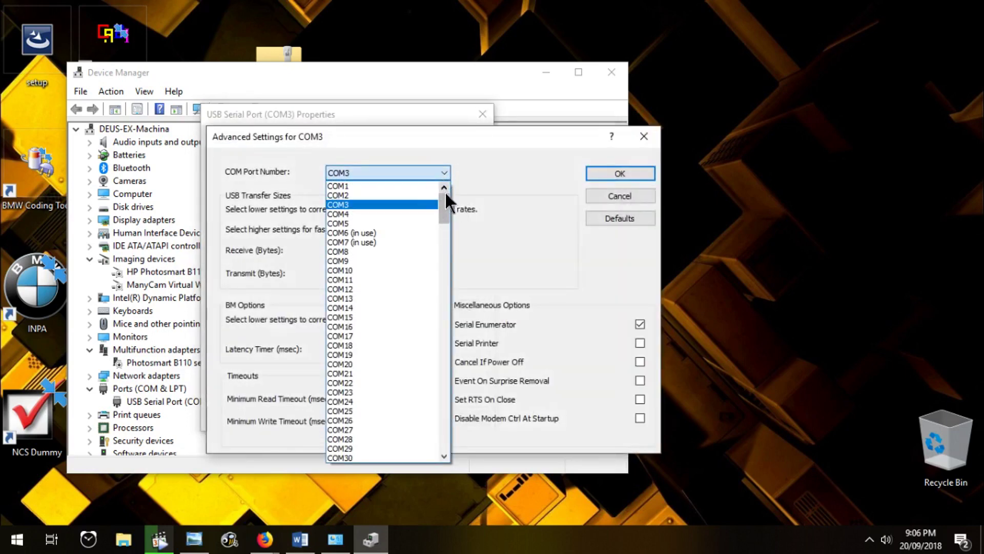
pyautogui.click(404, 186)
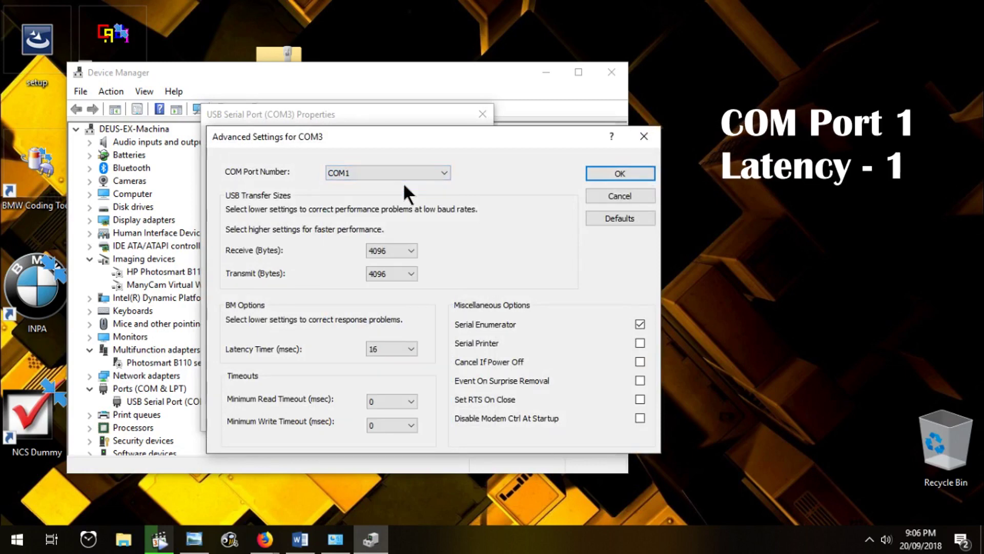
pyautogui.click(411, 349)
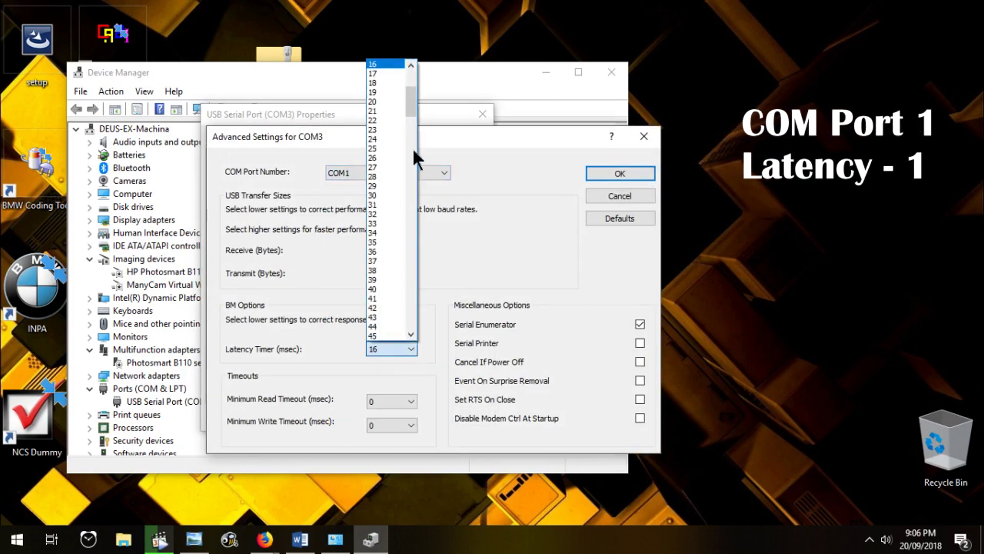
pyautogui.moveTo(408, 106); pyautogui.dragTo(408, 62)
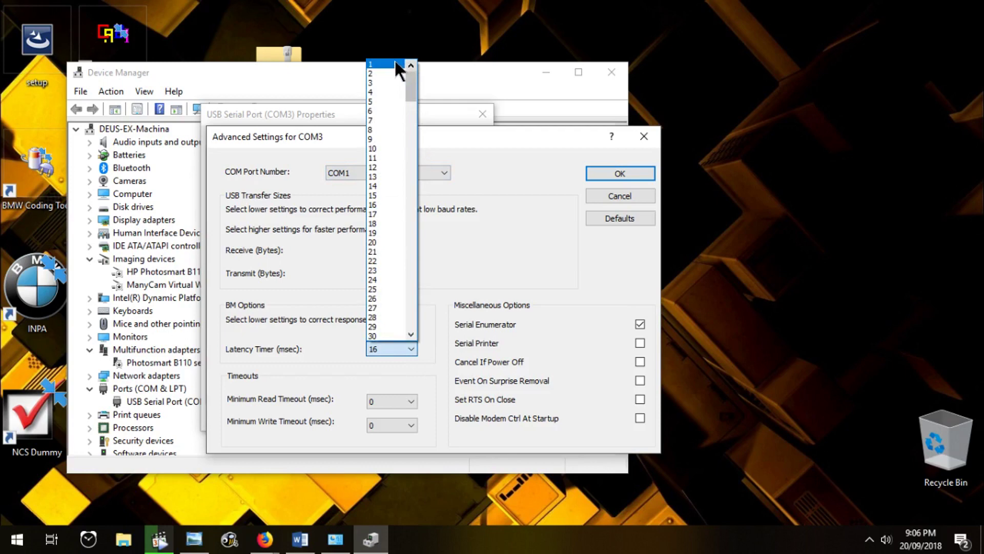
pyautogui.click(395, 64)
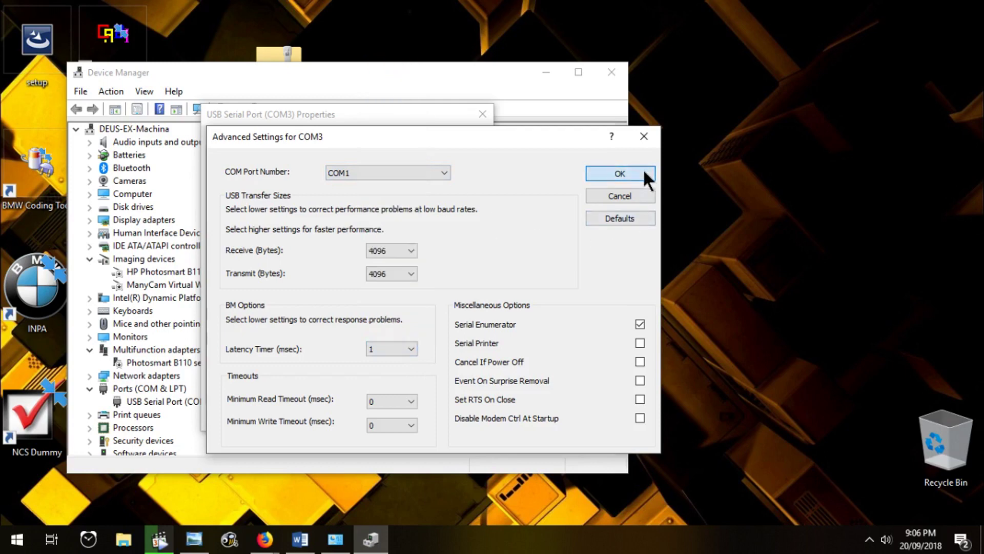
pyautogui.click(620, 174)
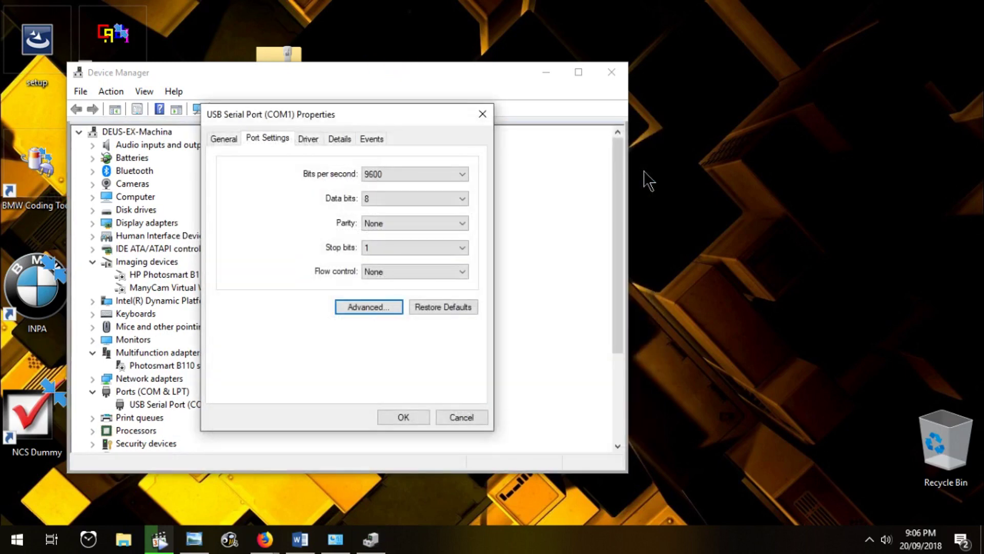
pyautogui.click(405, 417)
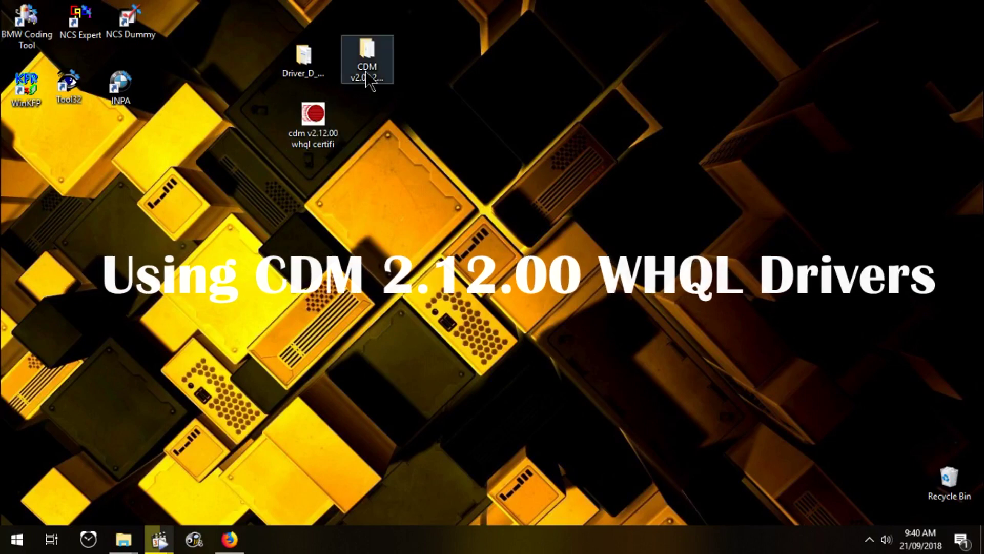
pyautogui.click(229, 539)
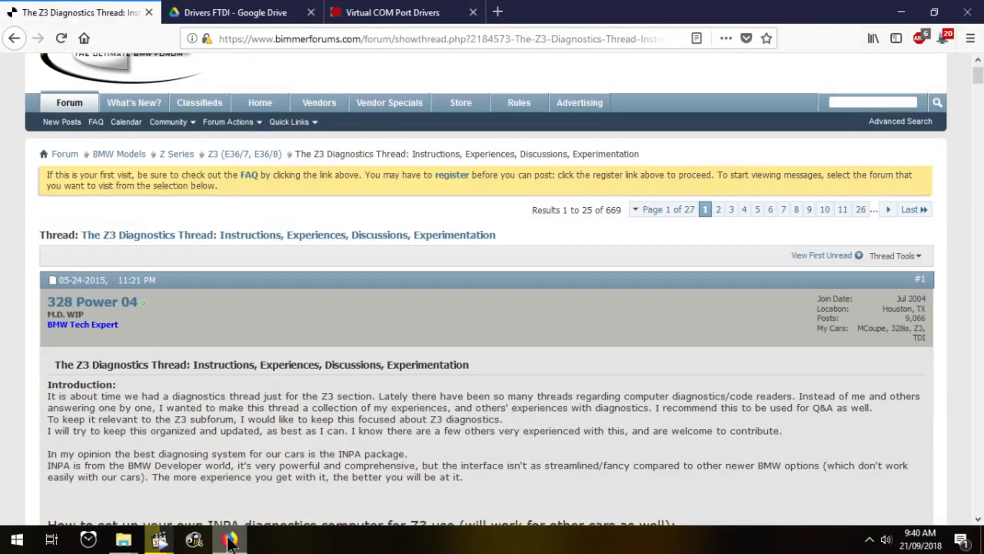
pyautogui.scroll(-10, 456, 171)
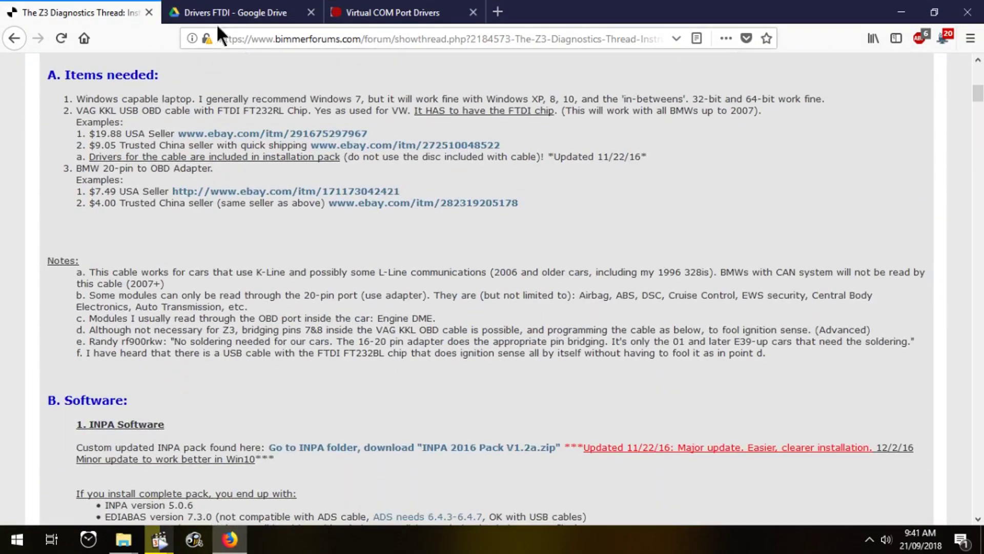
pyautogui.click(233, 13)
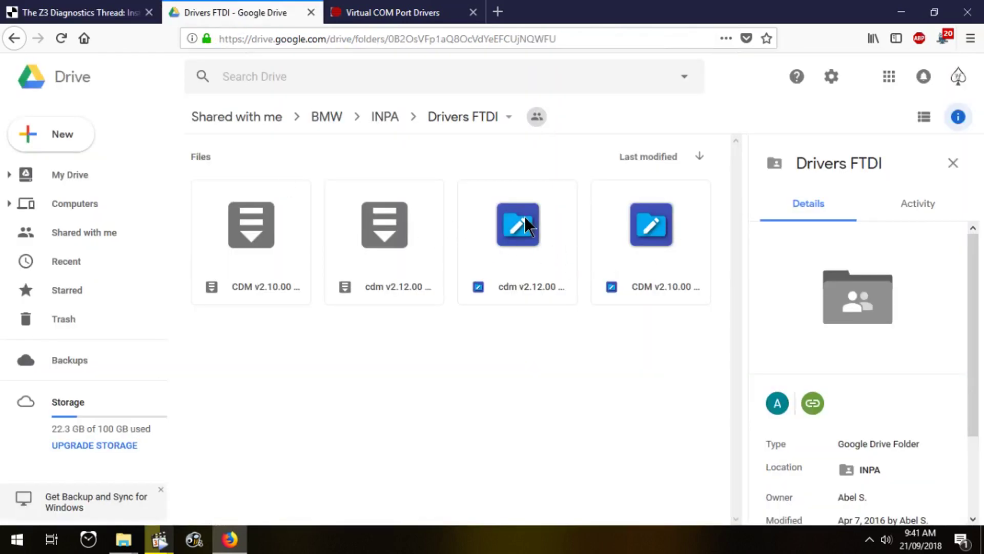
pyautogui.click(362, 13)
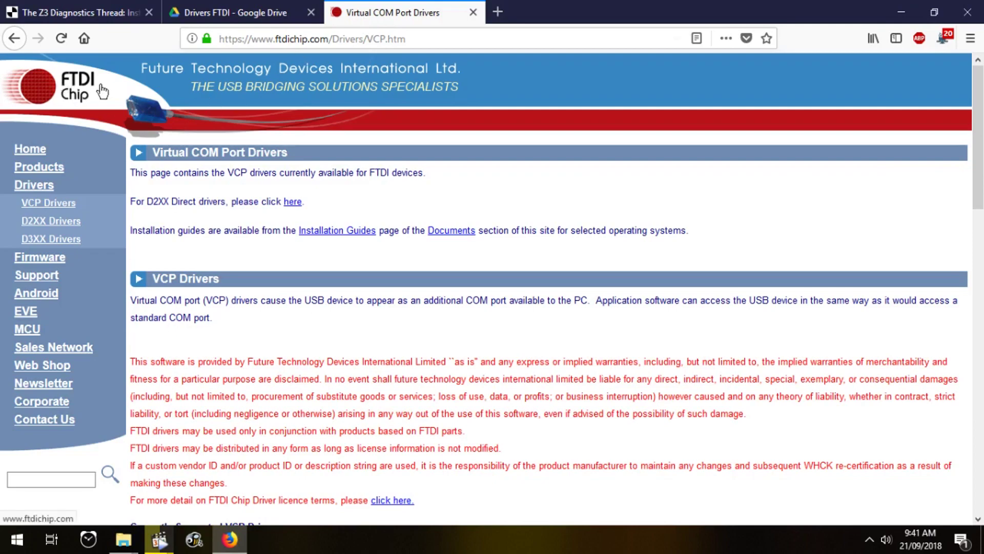
pyautogui.scroll(-10, 403, 188)
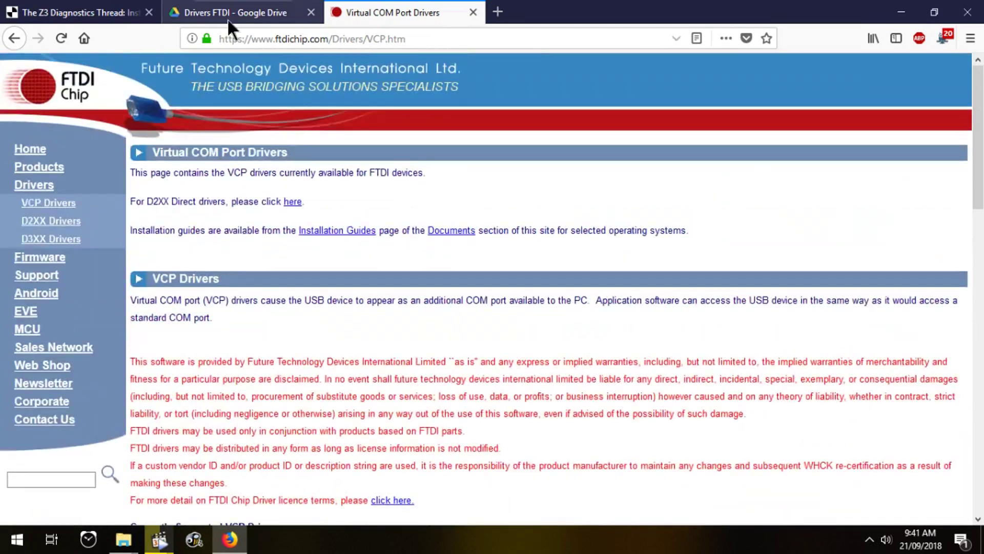
pyautogui.click(224, 12)
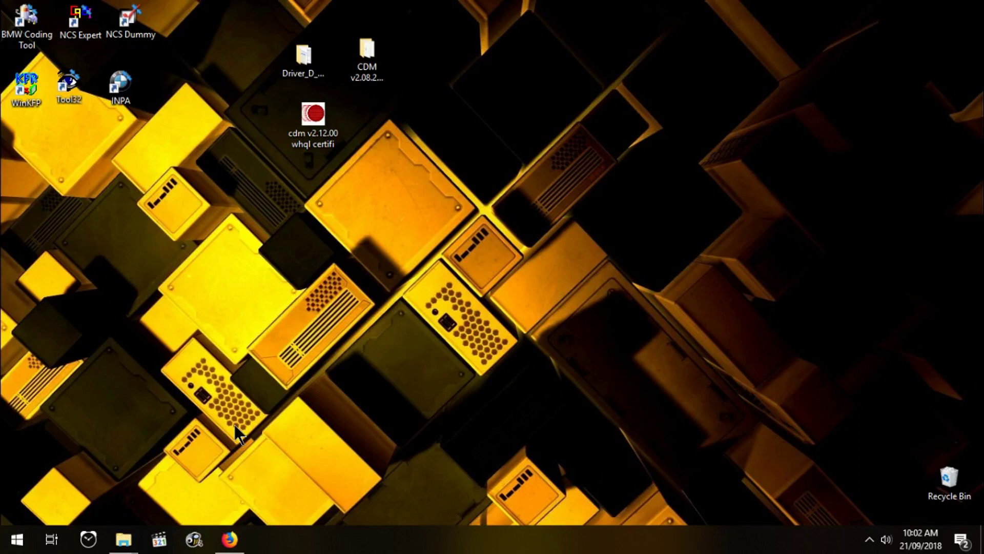
# Launch INPA and load the E36 engine script 'MS 41.0 for M52'
pyautogui.doubleClick(123, 92)
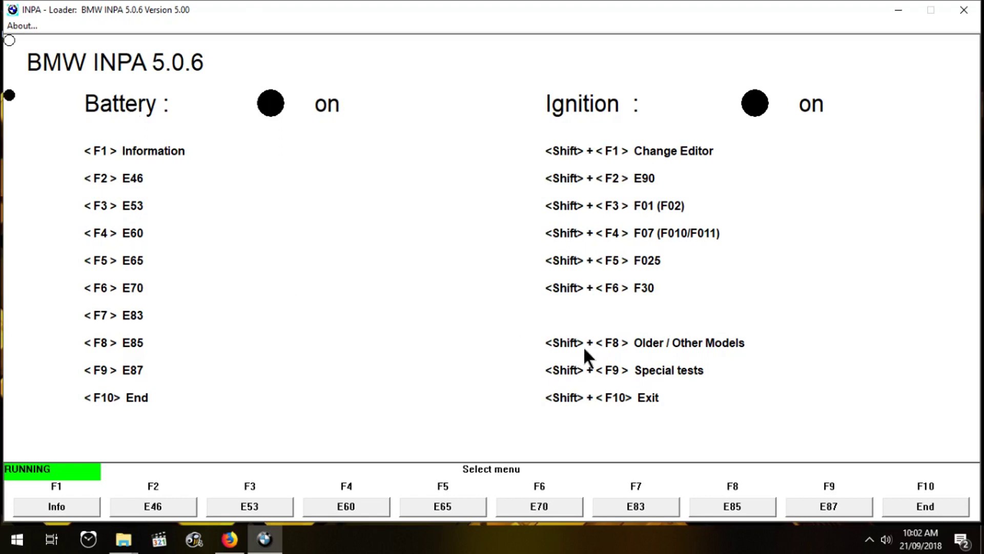
pyautogui.press('shift')
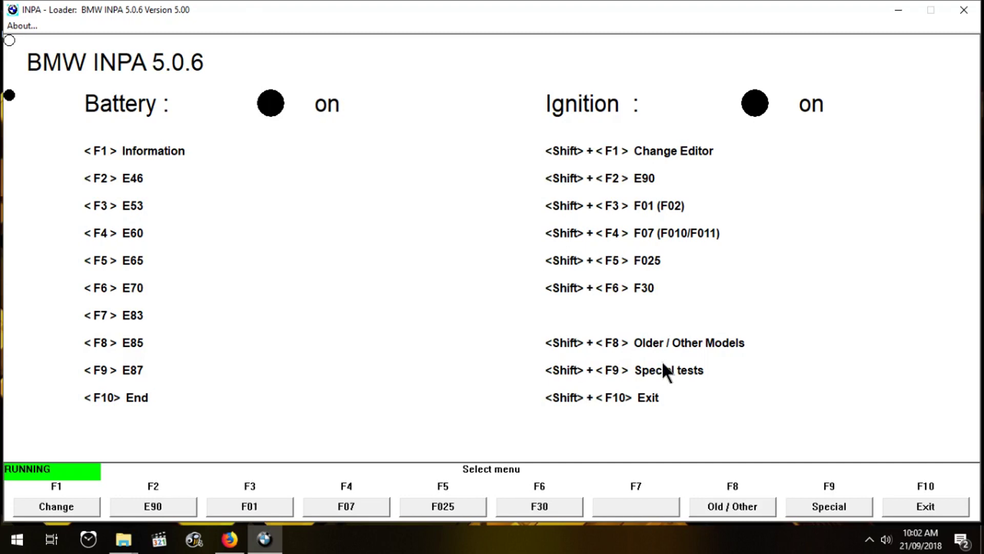
pyautogui.hotkey('shift', 'F8')
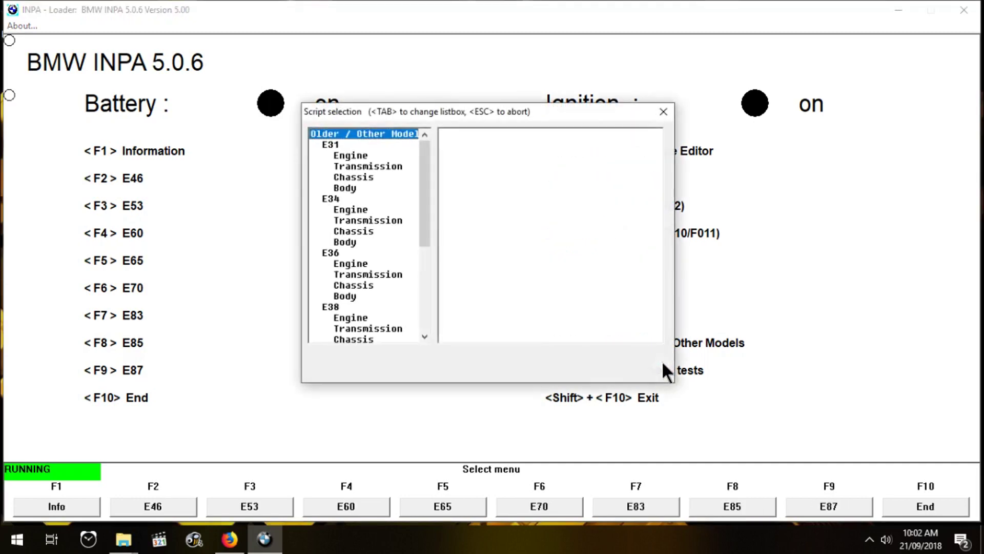
pyautogui.click(352, 263)
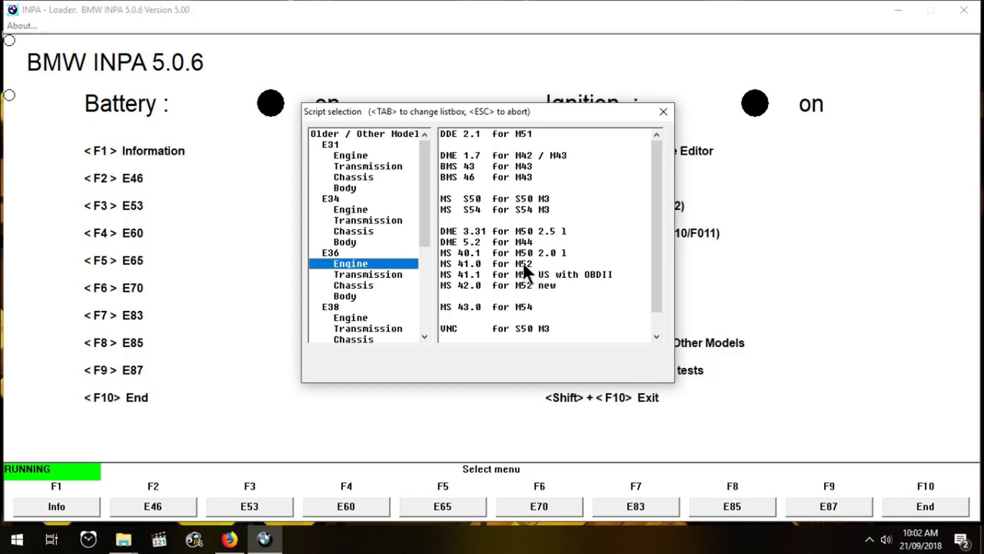
pyautogui.doubleClick(521, 264)
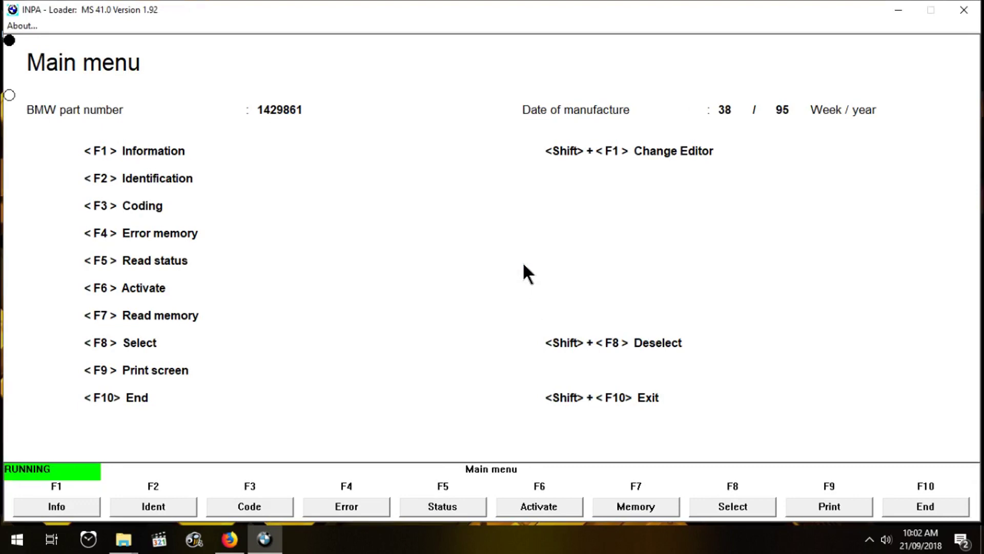
# Show the MS 41.0 module info, read and clear its error memory, and exit the script
pyautogui.press('F1')
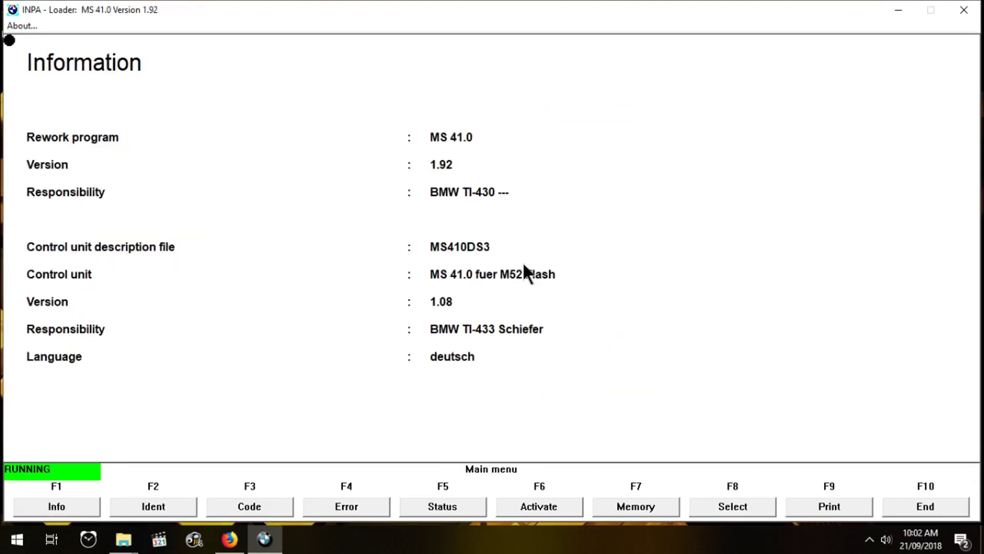
pyautogui.press('F4')
pyautogui.press('F1')
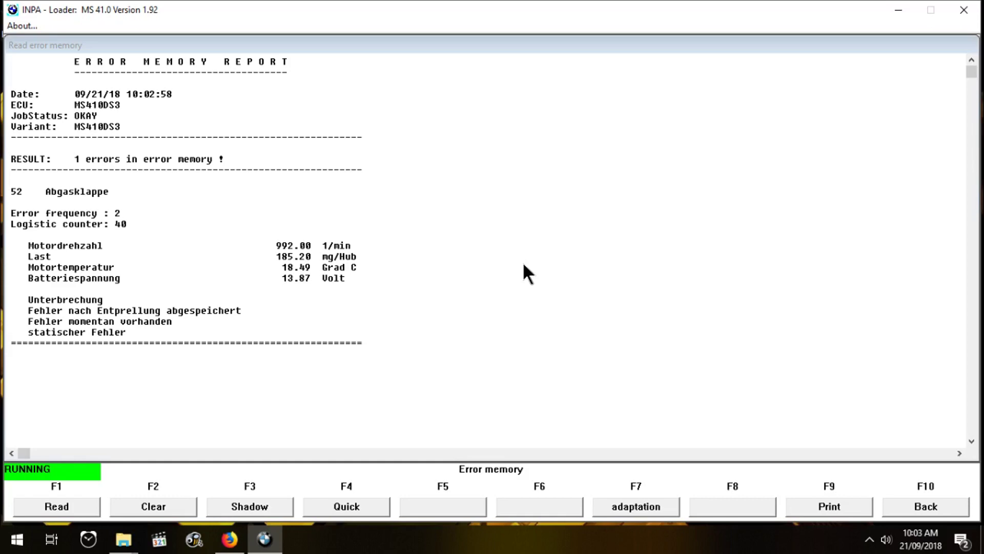
pyautogui.press('F2')
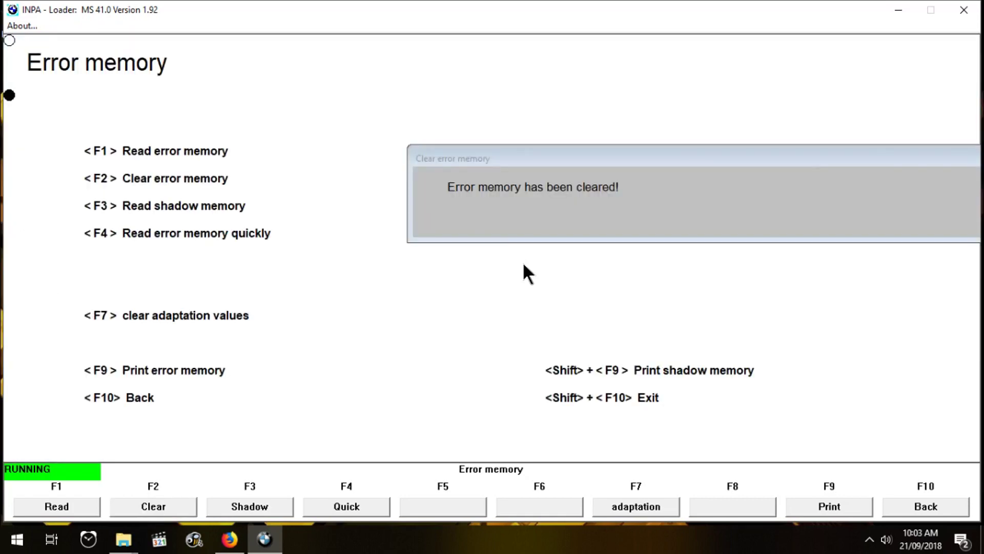
pyautogui.press('F10')
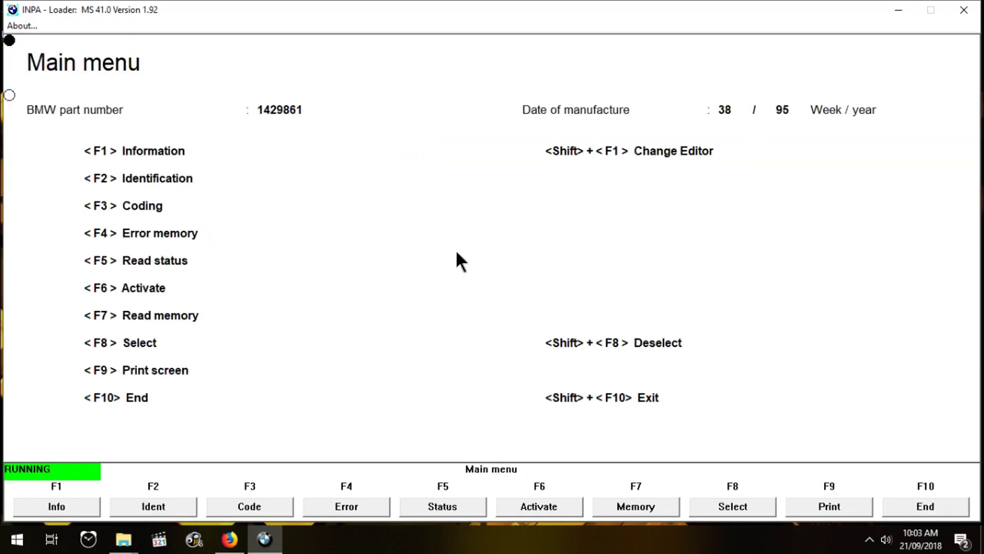
pyautogui.press('F10')
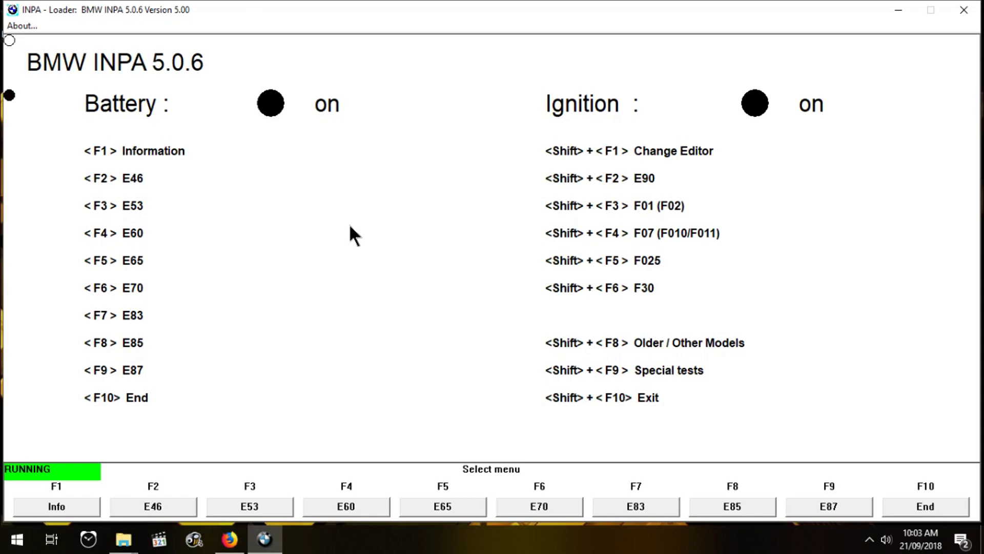
# Reload the E36 engine script MS 41.0 from the older-models list
pyautogui.press('shift')
pyautogui.hotkey('shift', 'F8')
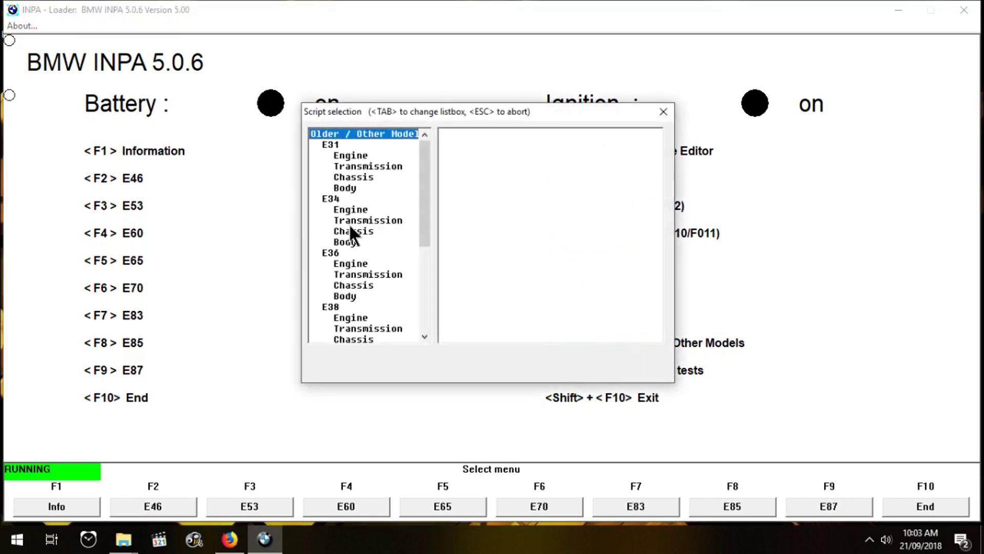
pyautogui.click(363, 263)
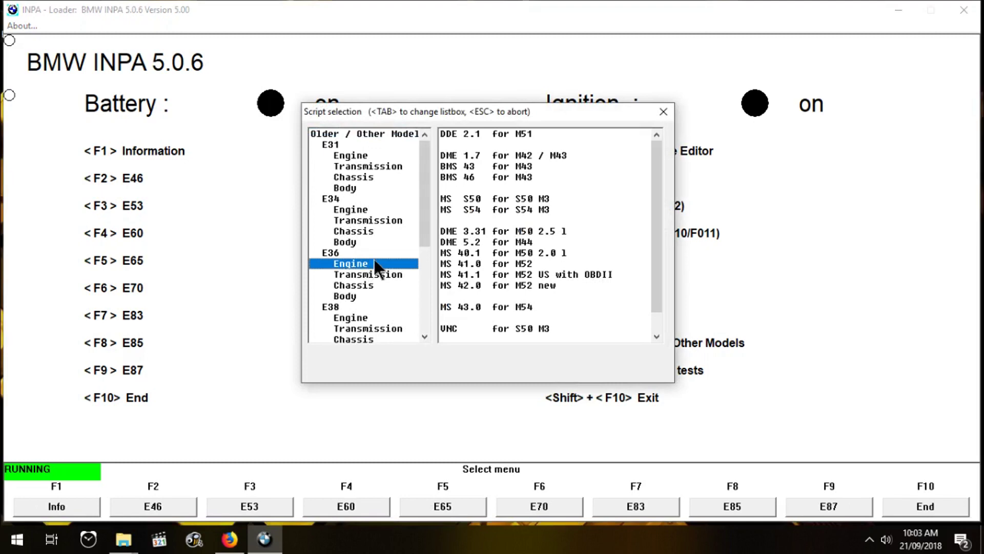
pyautogui.doubleClick(517, 262)
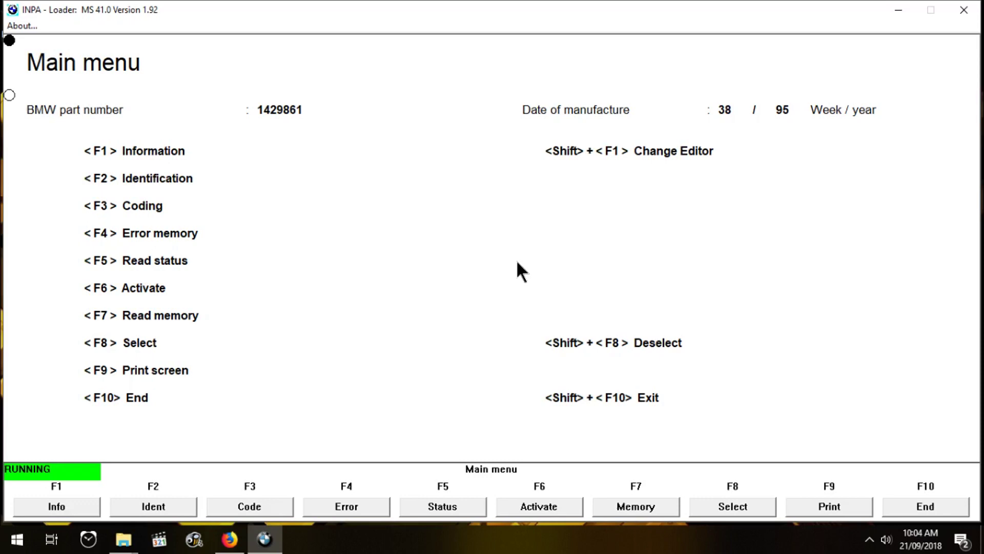
# Page through the live status: digital states 1-2, analog values 1-3, and per-cylinder engine roughness
pyautogui.press('F5')
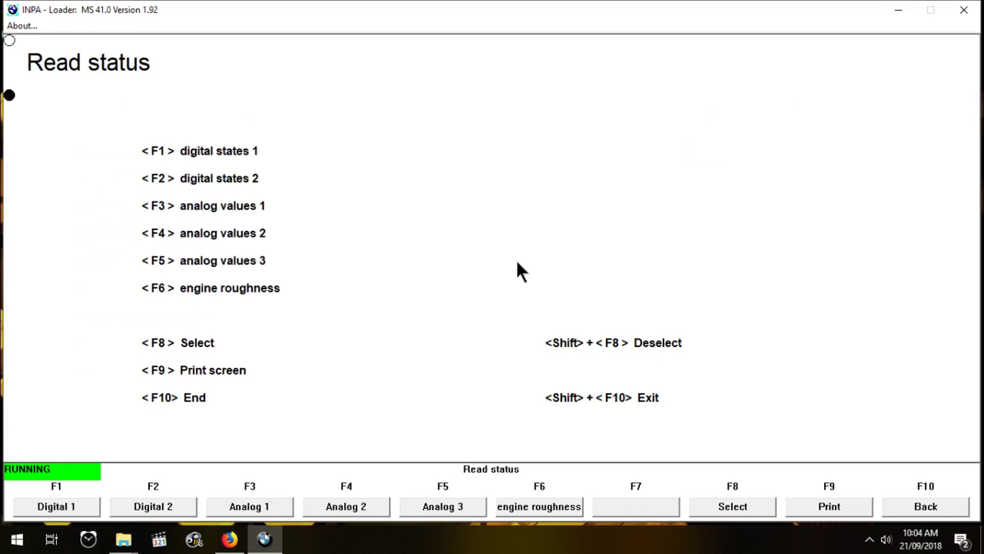
pyautogui.press('F1')
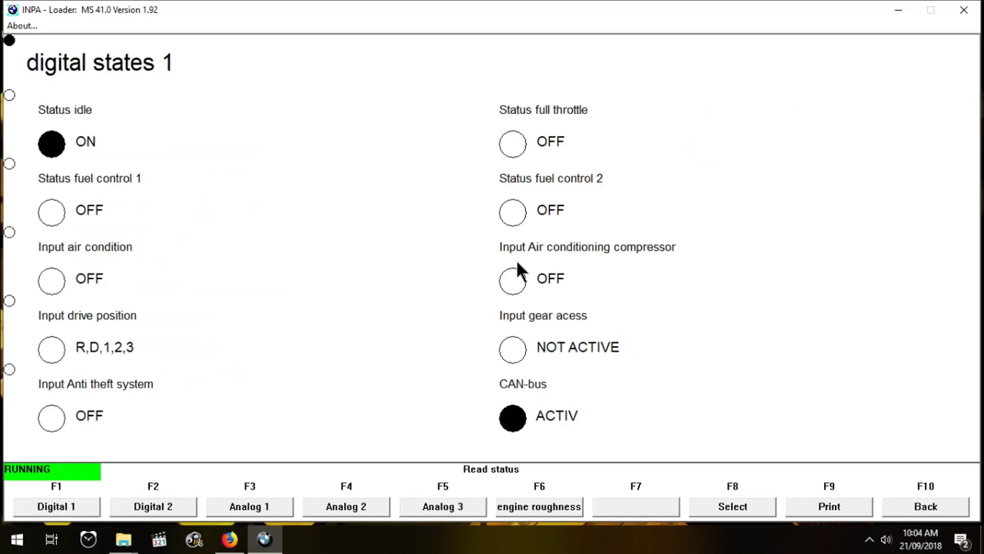
pyautogui.press('F2')
pyautogui.press('F3')
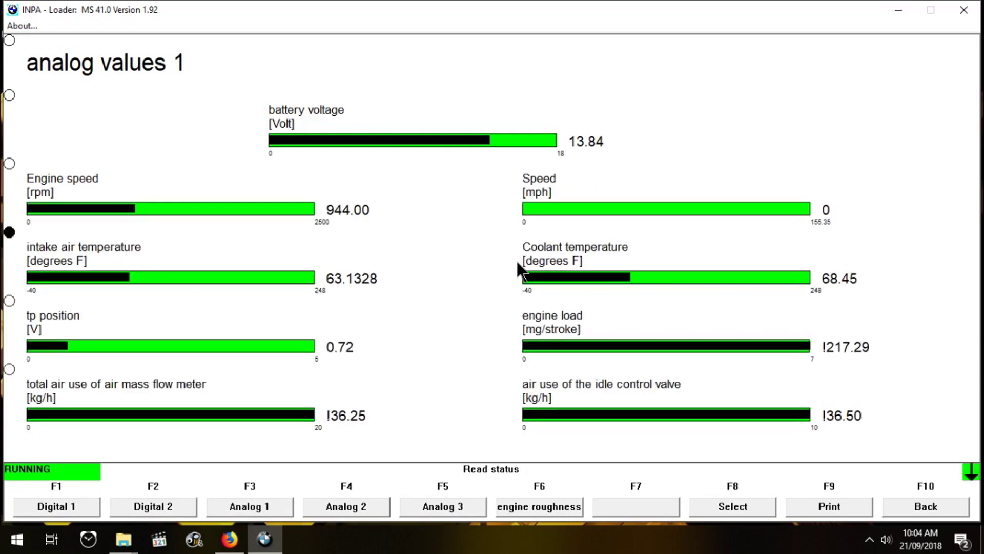
pyautogui.press('F4')
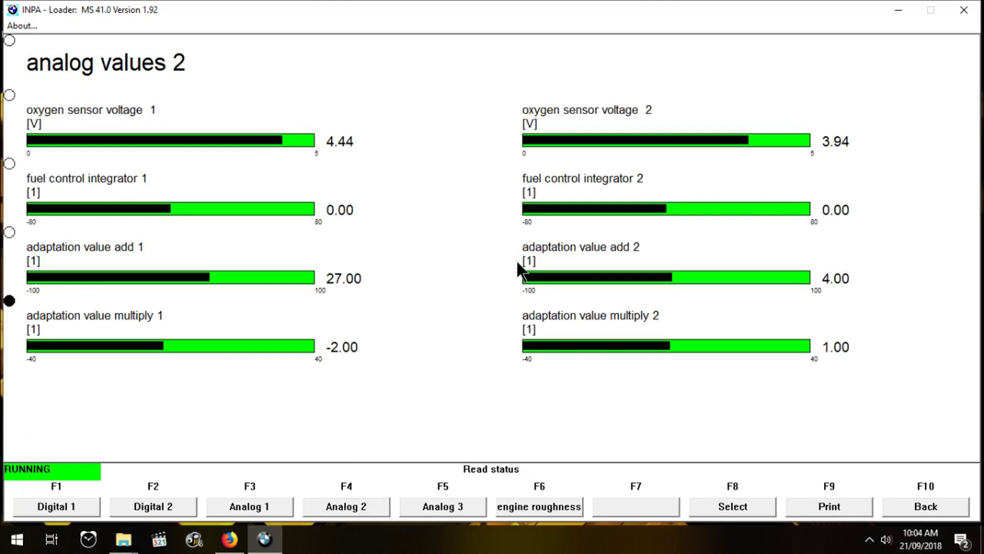
pyautogui.press('F5')
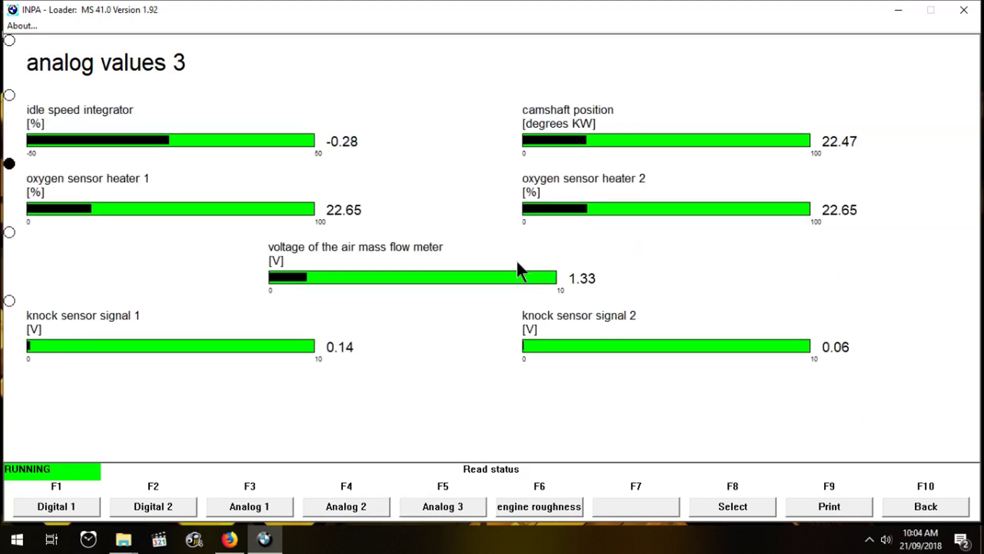
pyautogui.press('F6')
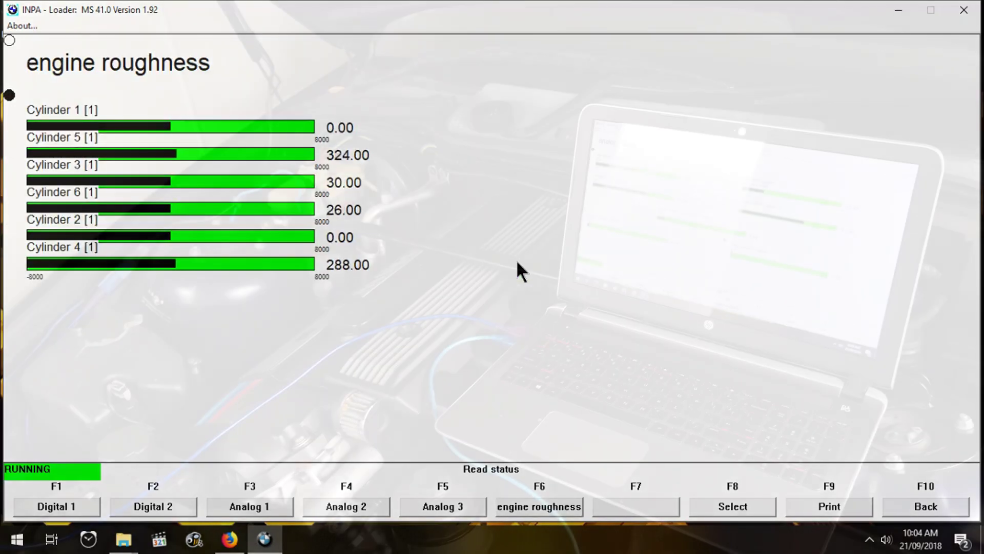